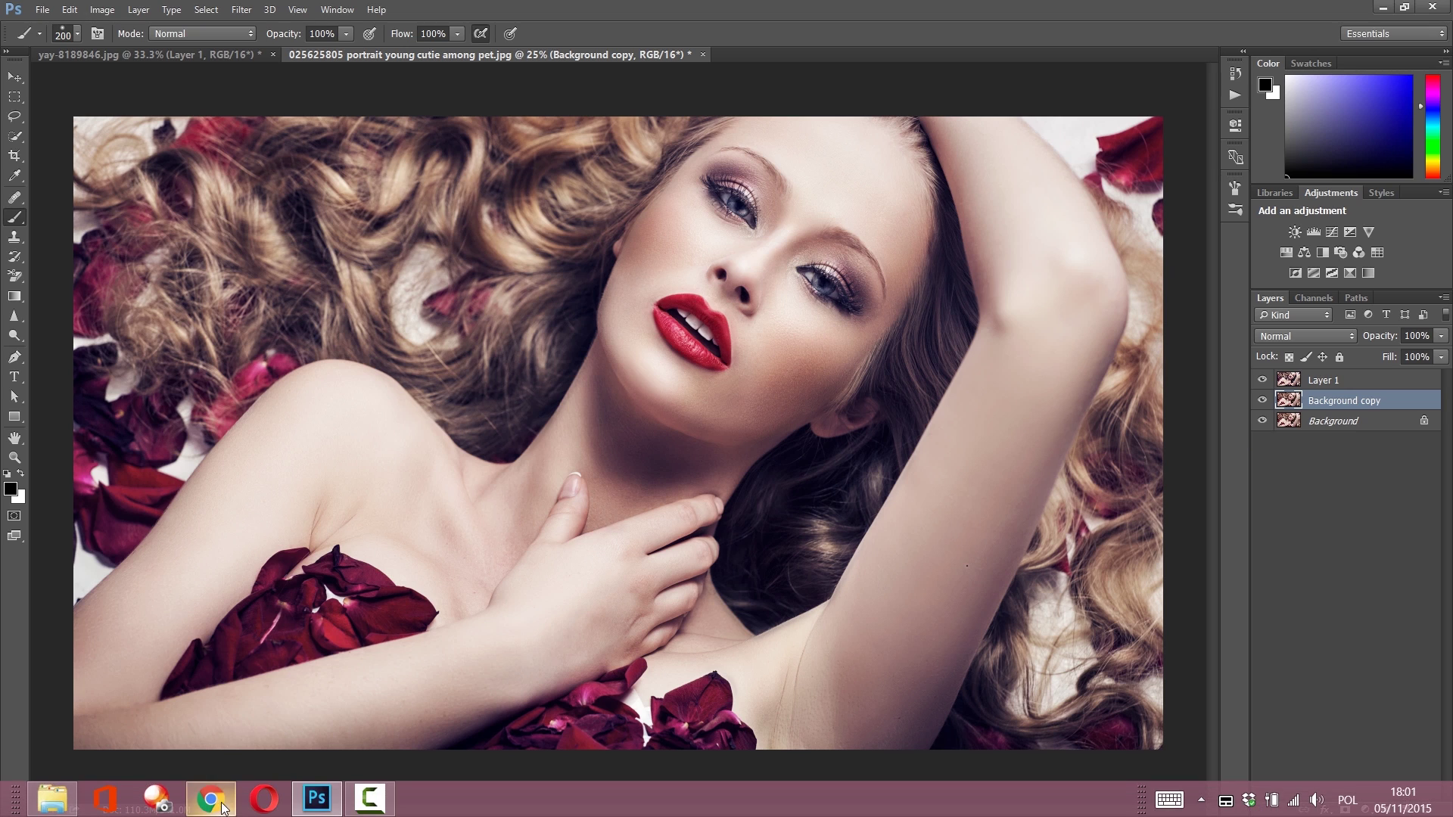
pyautogui.click(210, 799)
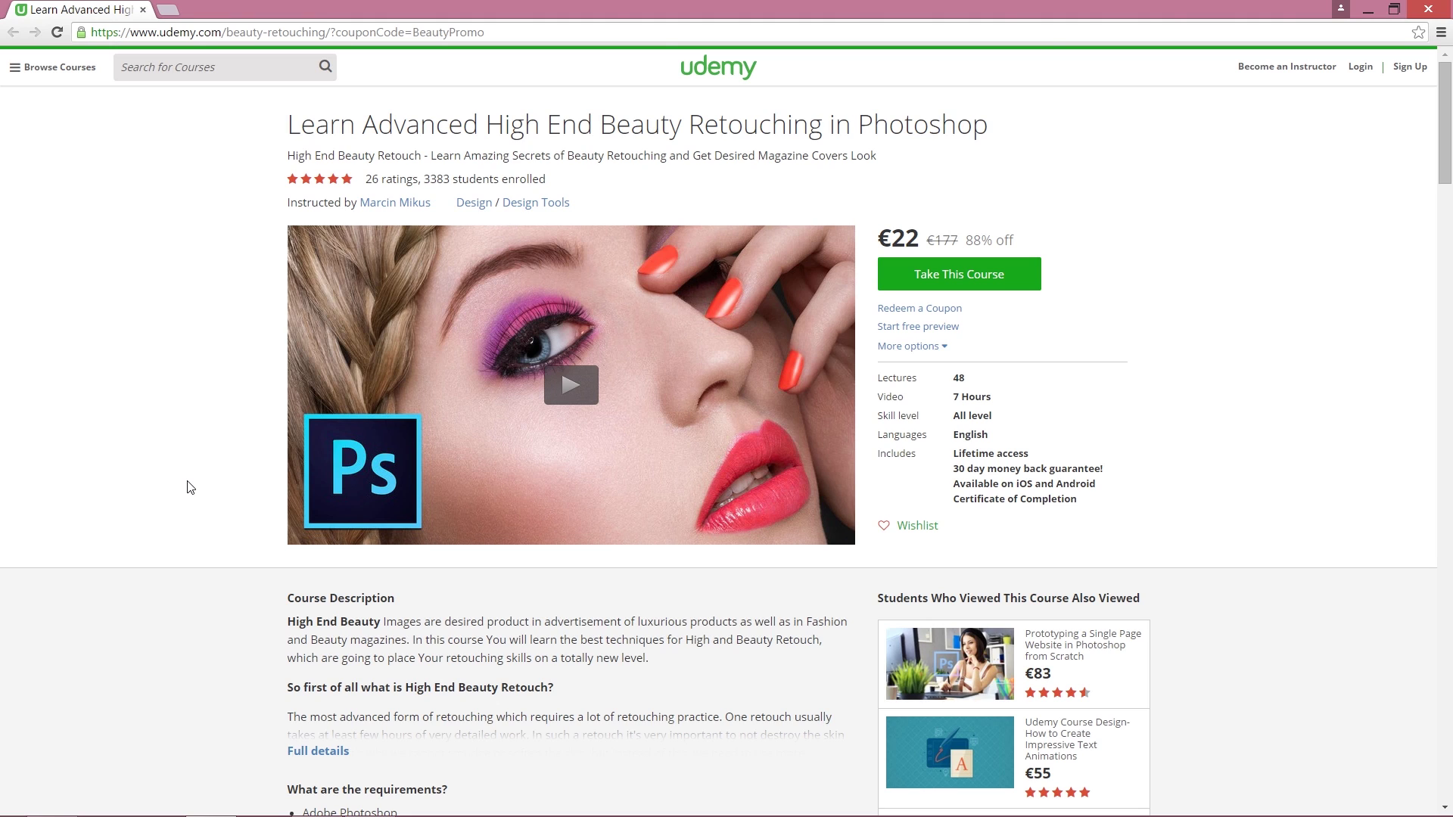
pyautogui.moveTo(426, 815)
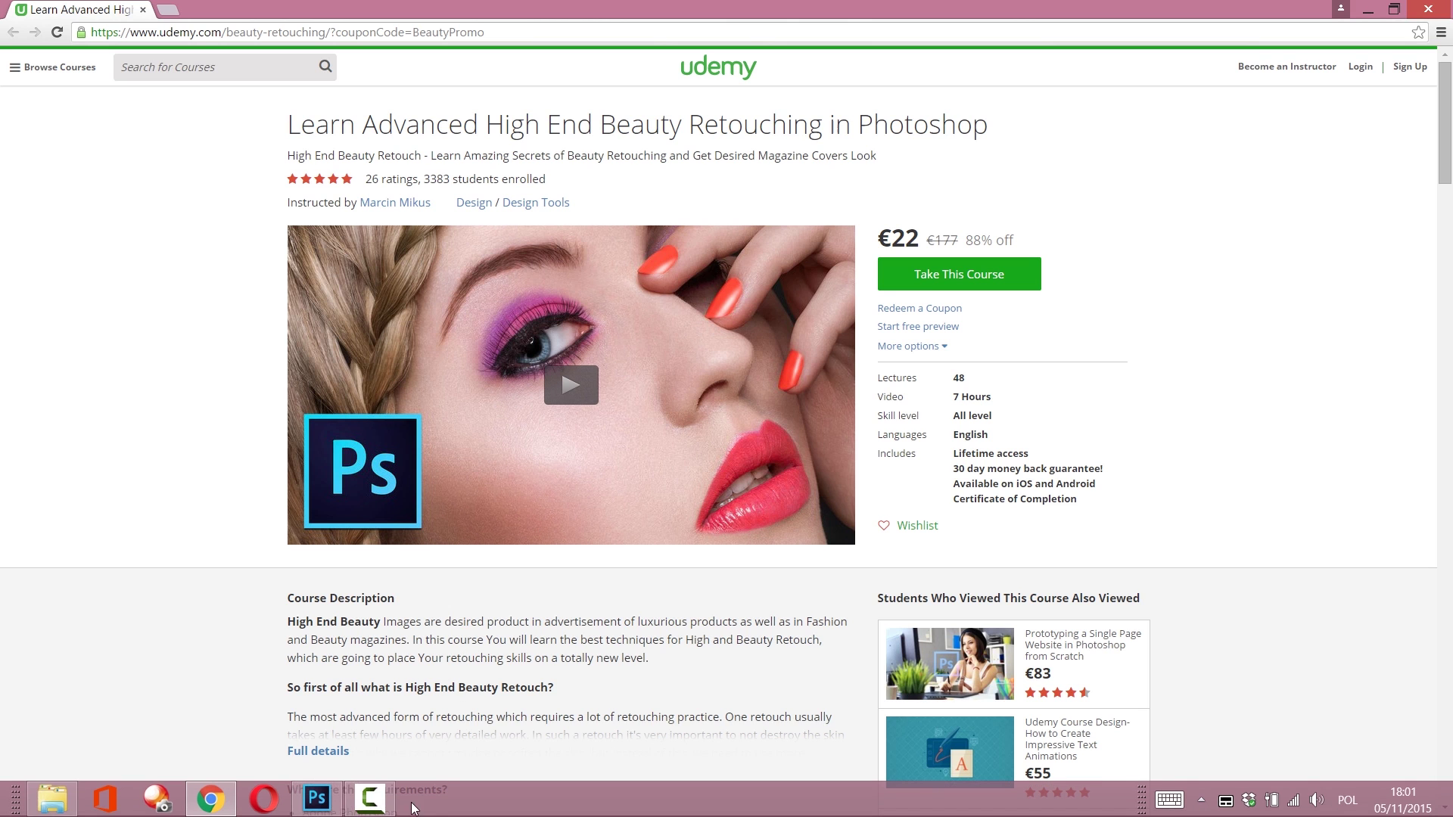
pyautogui.click(316, 798)
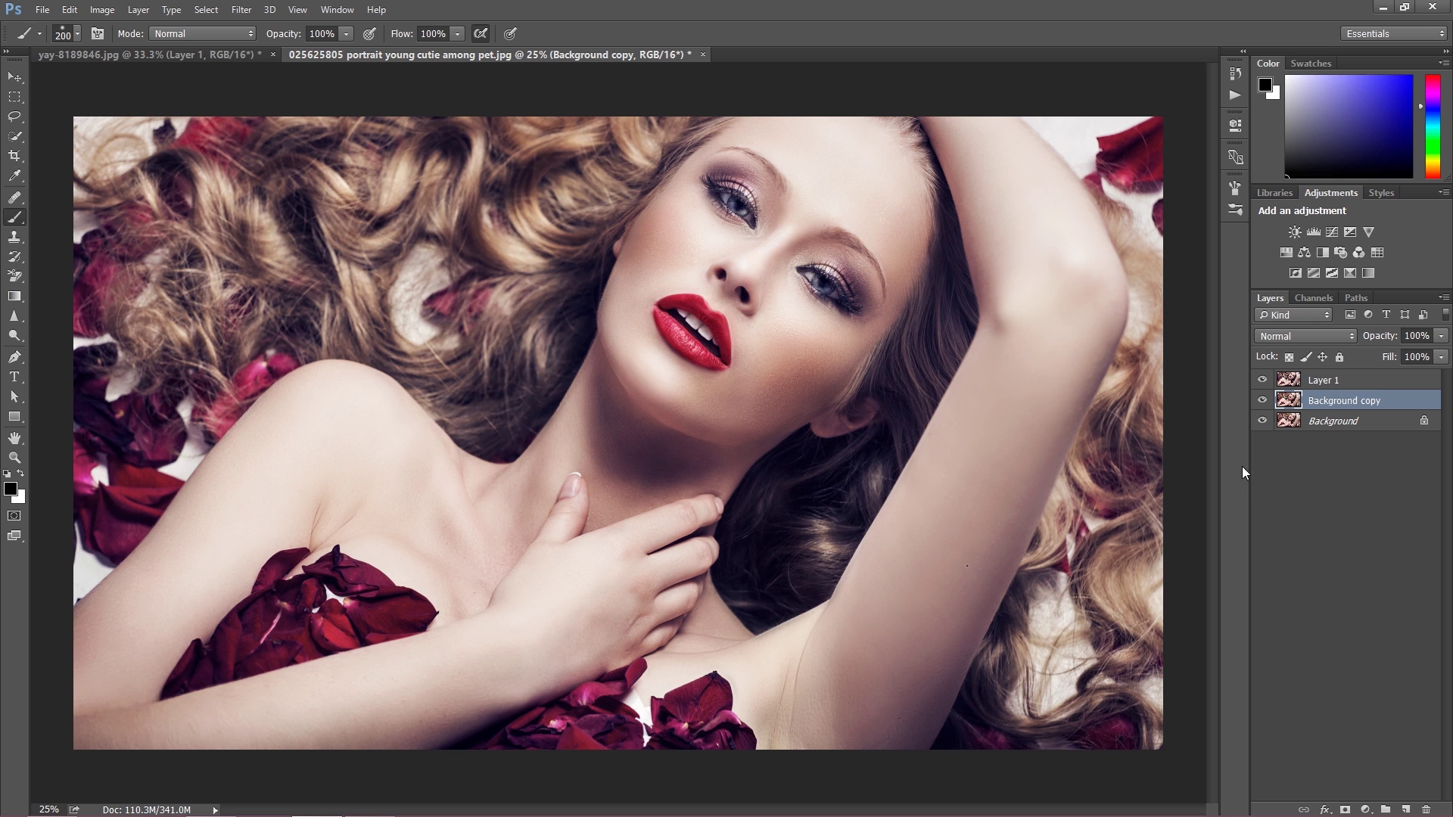
# Step: Zoom the portrait to 50% and centre the view on the woman's face and lips
pyautogui.hotkey('ctrl', '+')
pyautogui.hotkey('ctrl', '+')
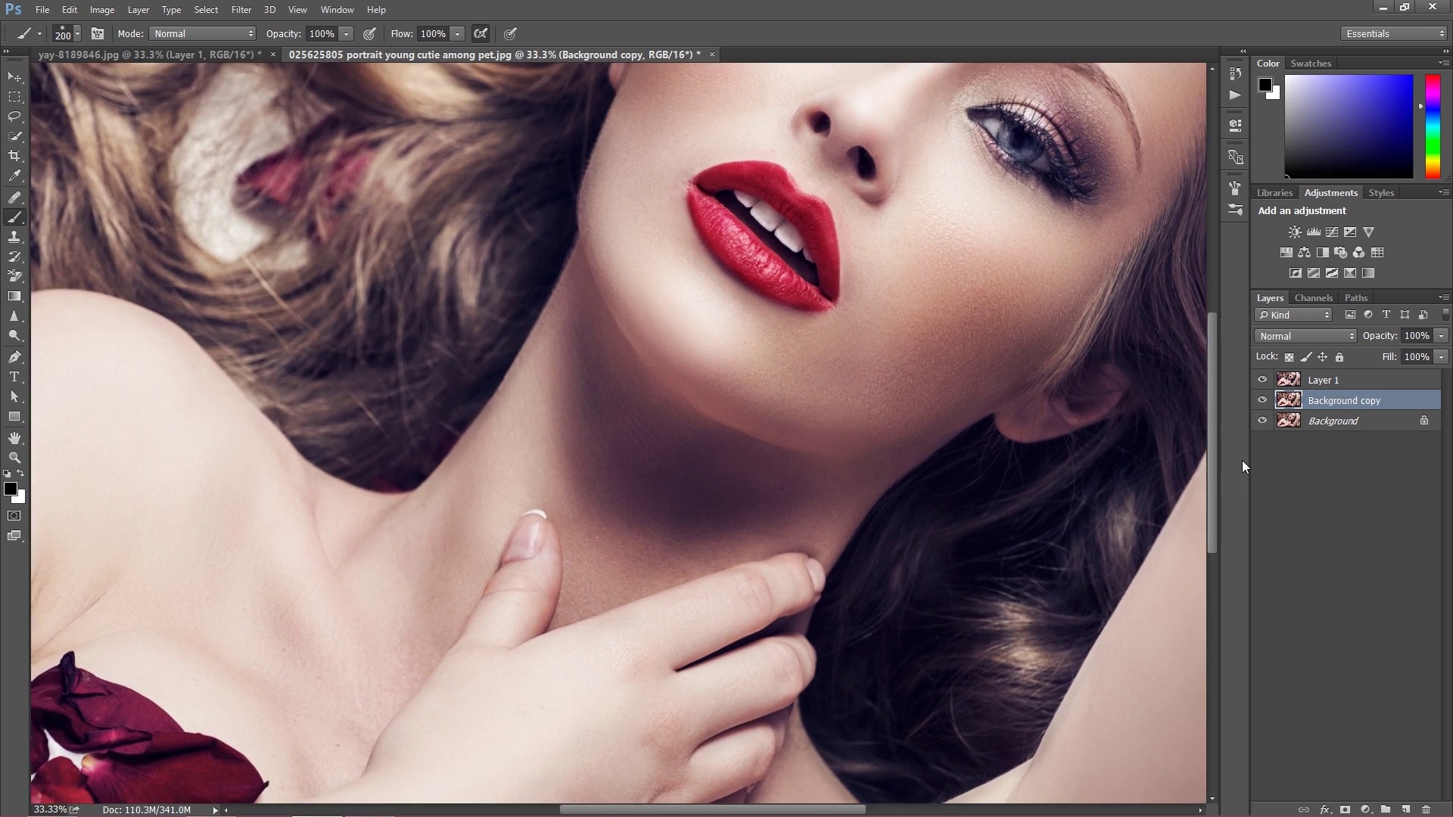
pyautogui.moveTo(1212, 357); pyautogui.dragTo(1210, 227)
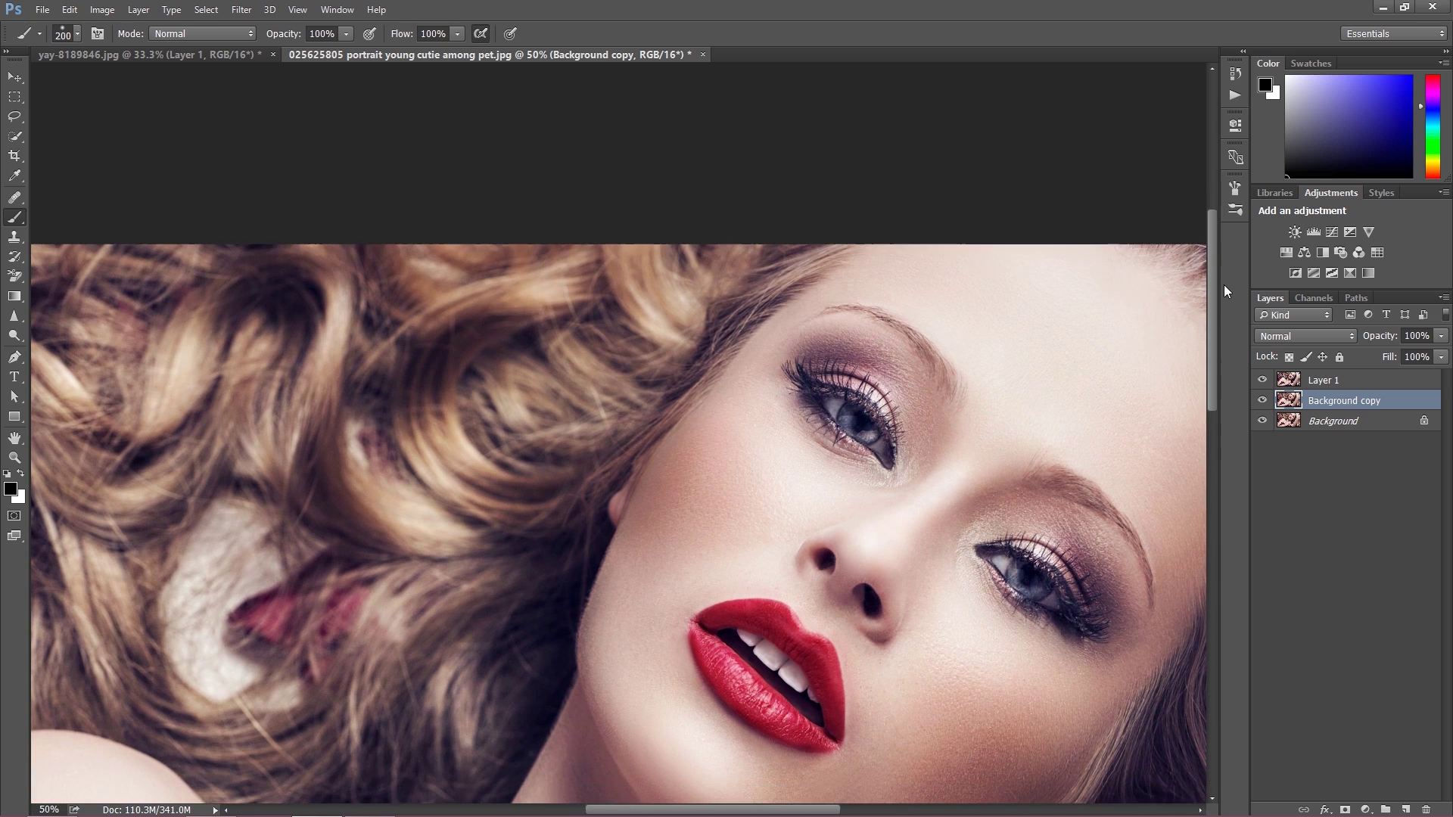
pyautogui.moveTo(1227, 291); pyautogui.dragTo(1226, 329)
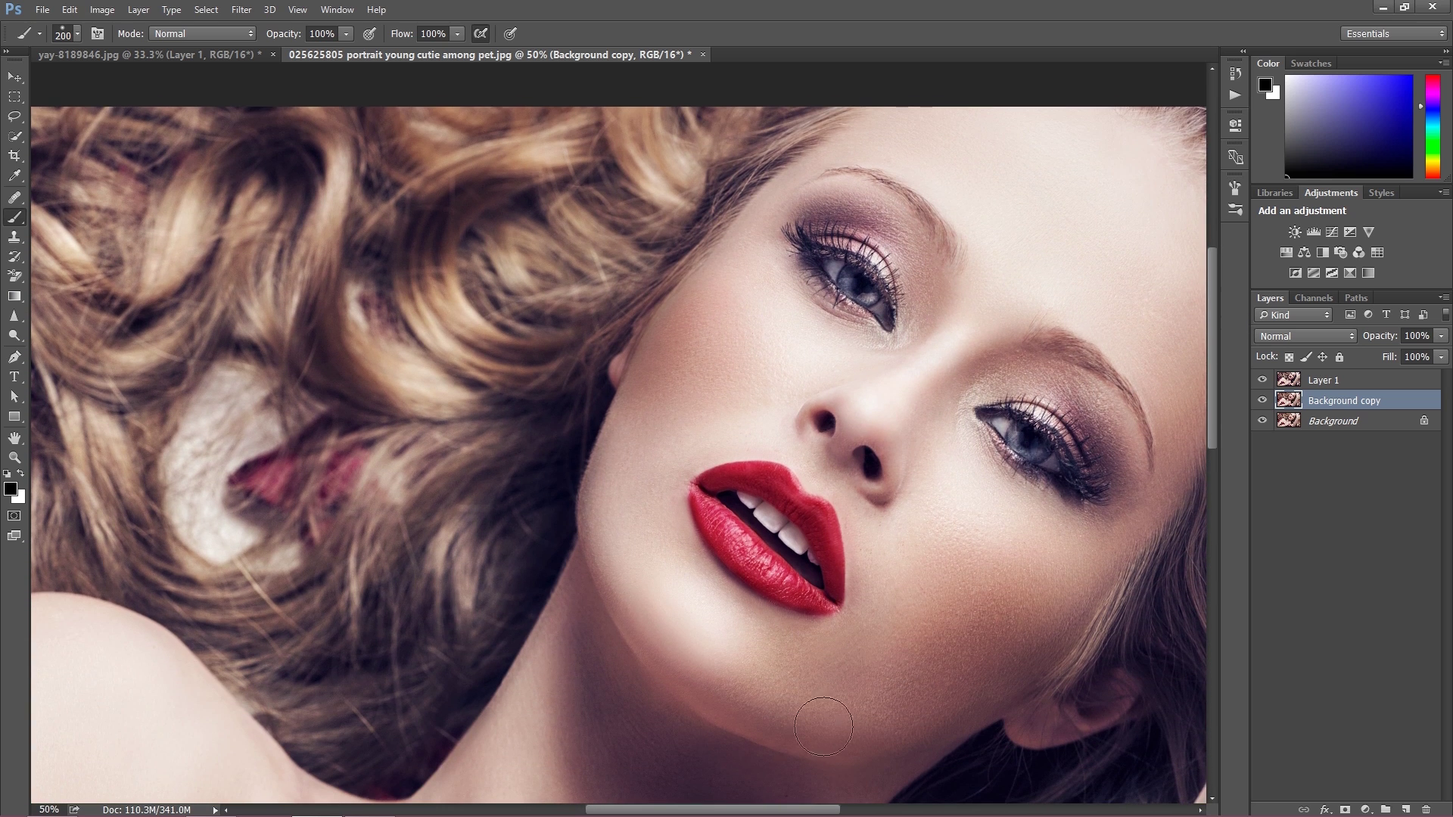
pyautogui.moveTo(803, 809); pyautogui.dragTo(893, 811)
pyautogui.hotkey('ctrl', 'z')
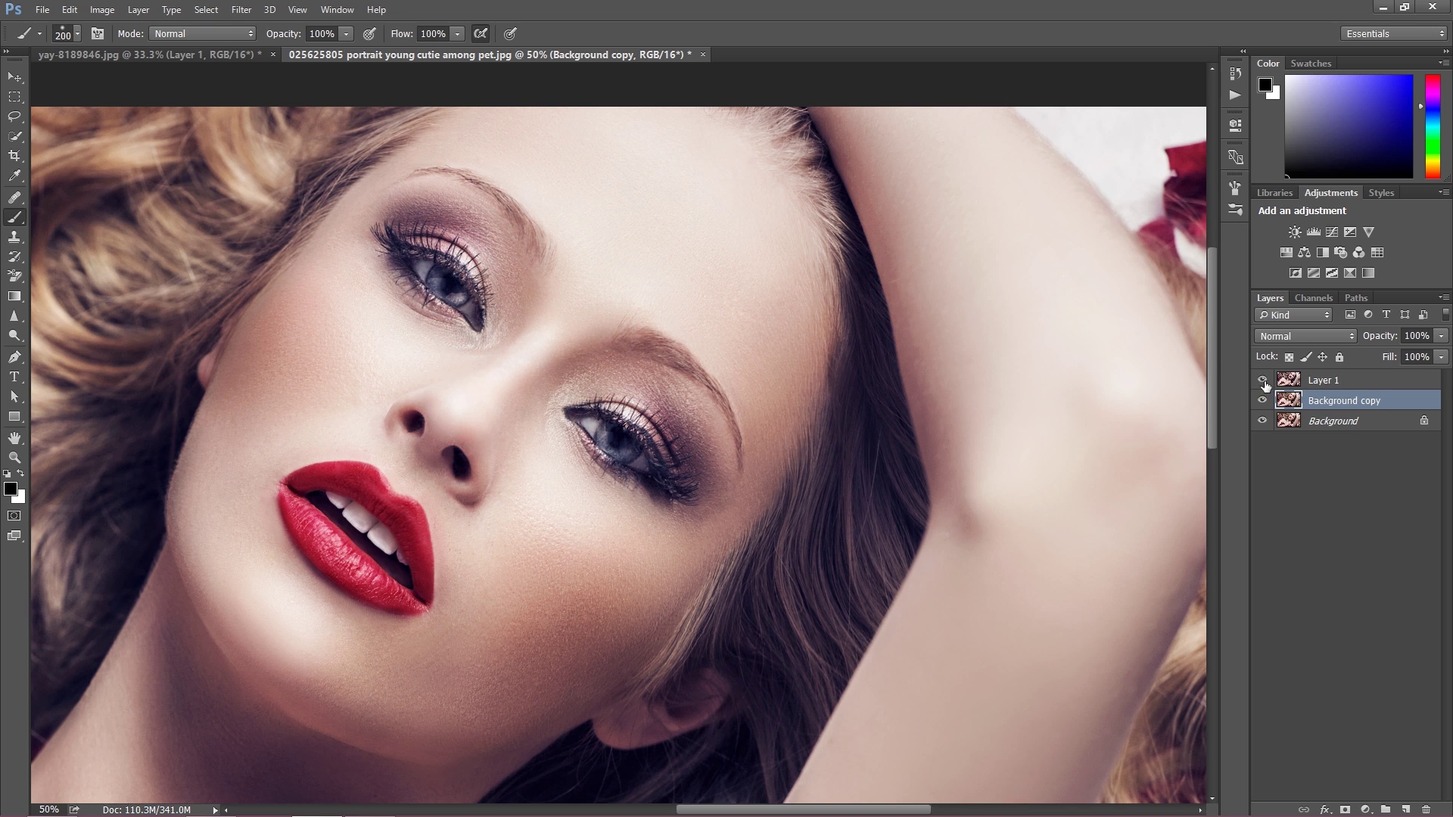
# Step: Compare Layer 1 with the Background copy, leaving Layer 1 hidden
pyautogui.click(1263, 382)
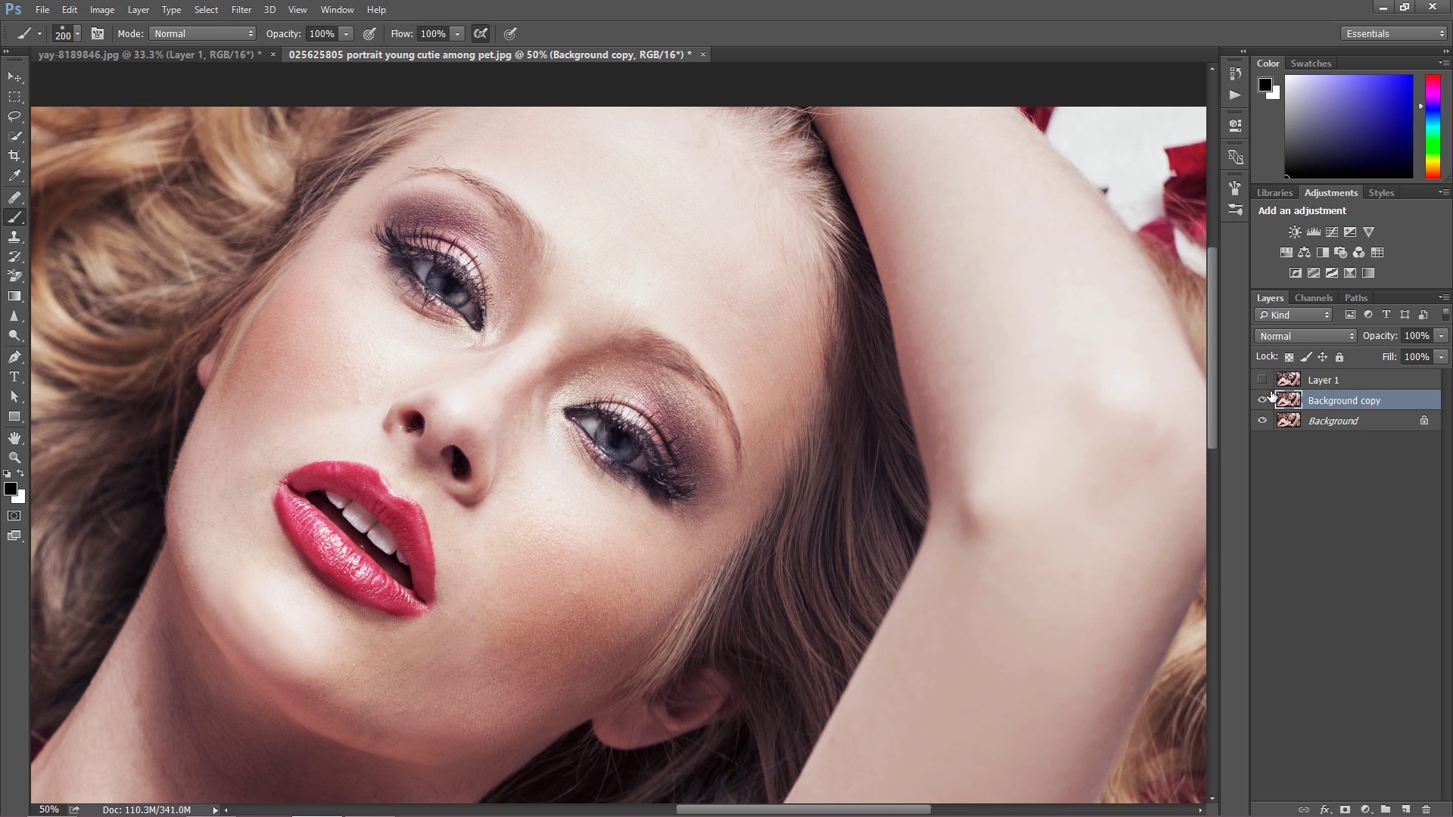
pyautogui.click(1264, 382)
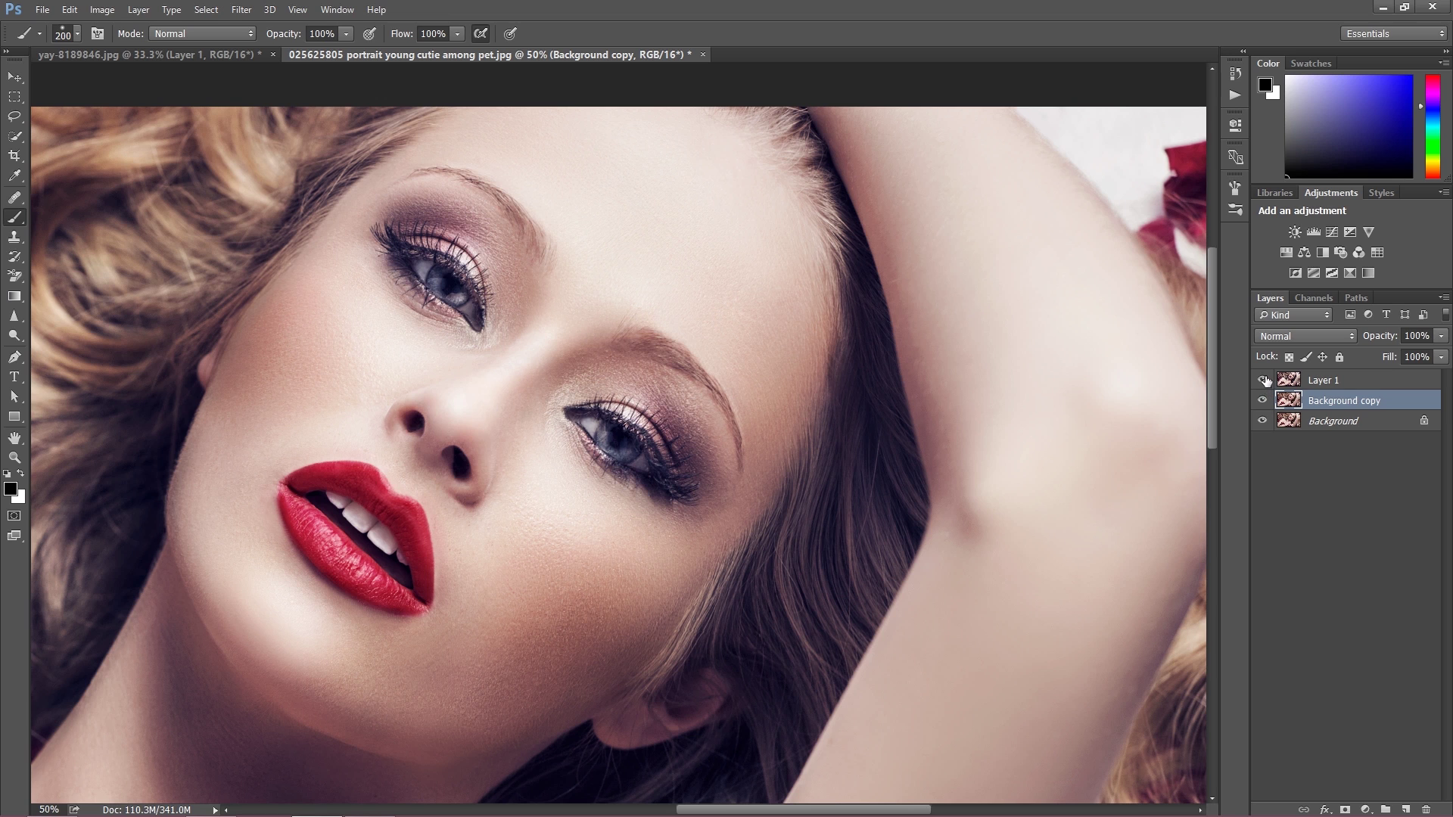
pyautogui.click(1263, 380)
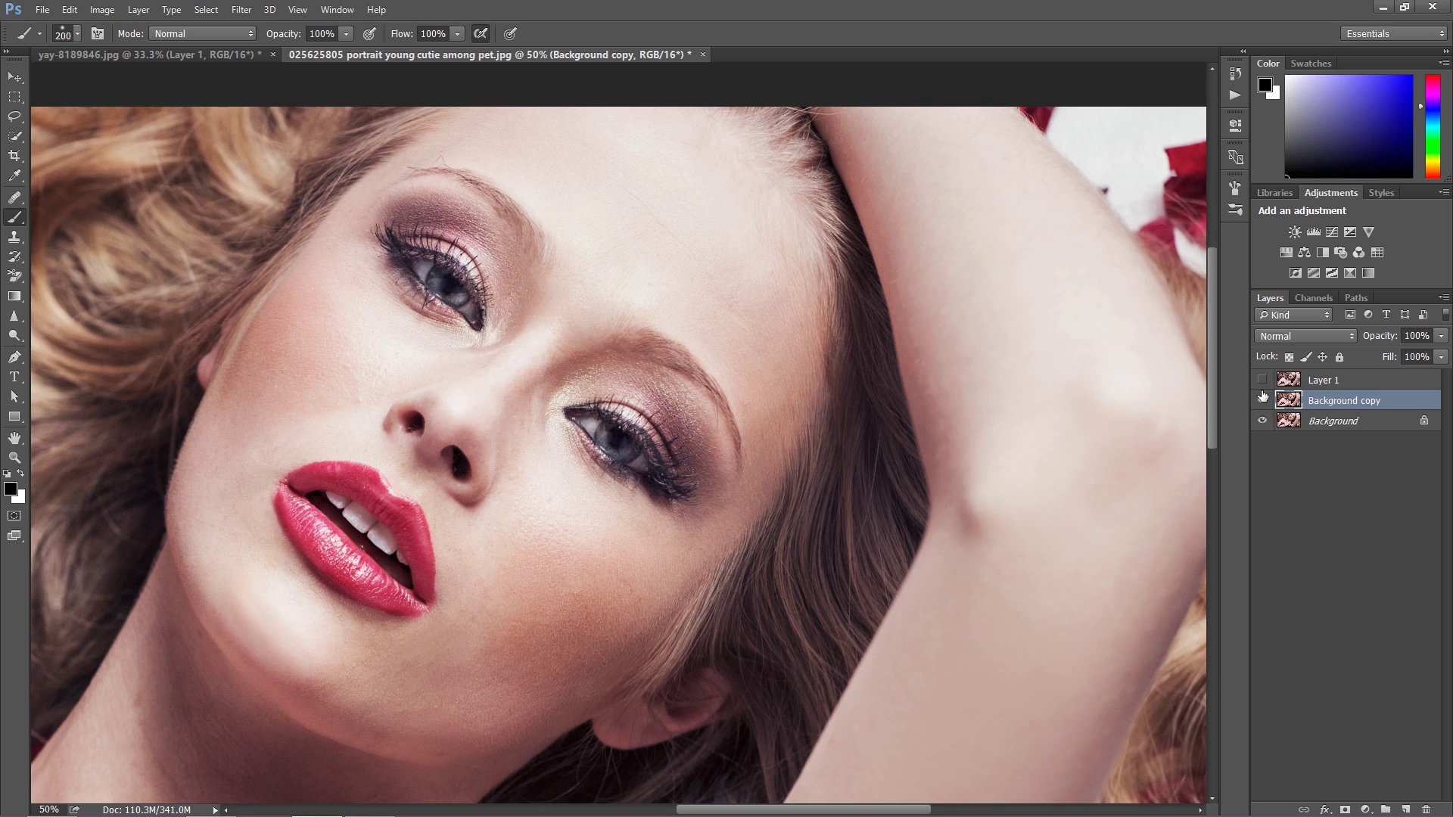
# Step: Soften the Background copy with a Gaussian Blur of 12.7 pixels radius
pyautogui.click(241, 9)
pyautogui.moveTo(435, 219)
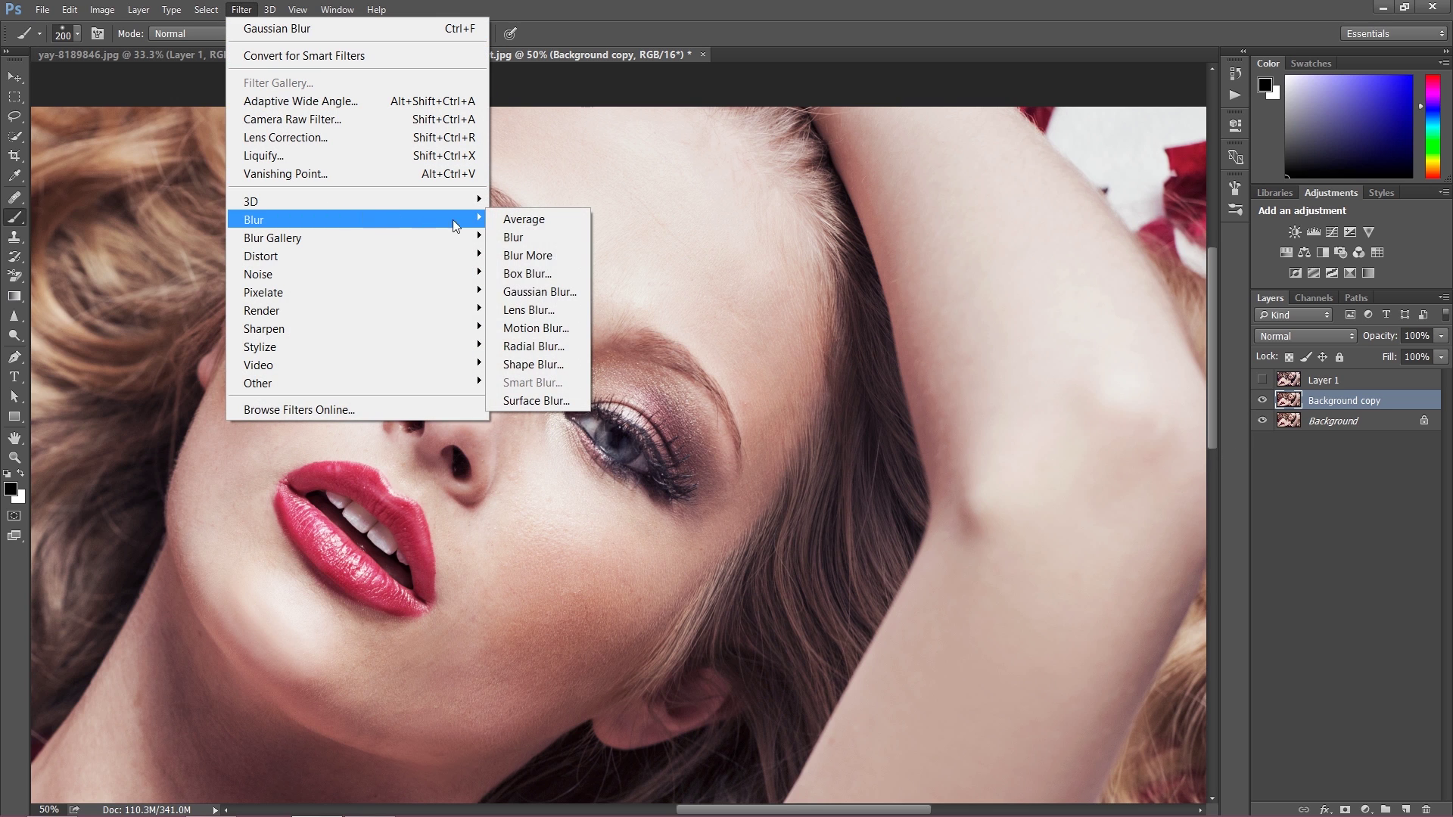
pyautogui.click(520, 294)
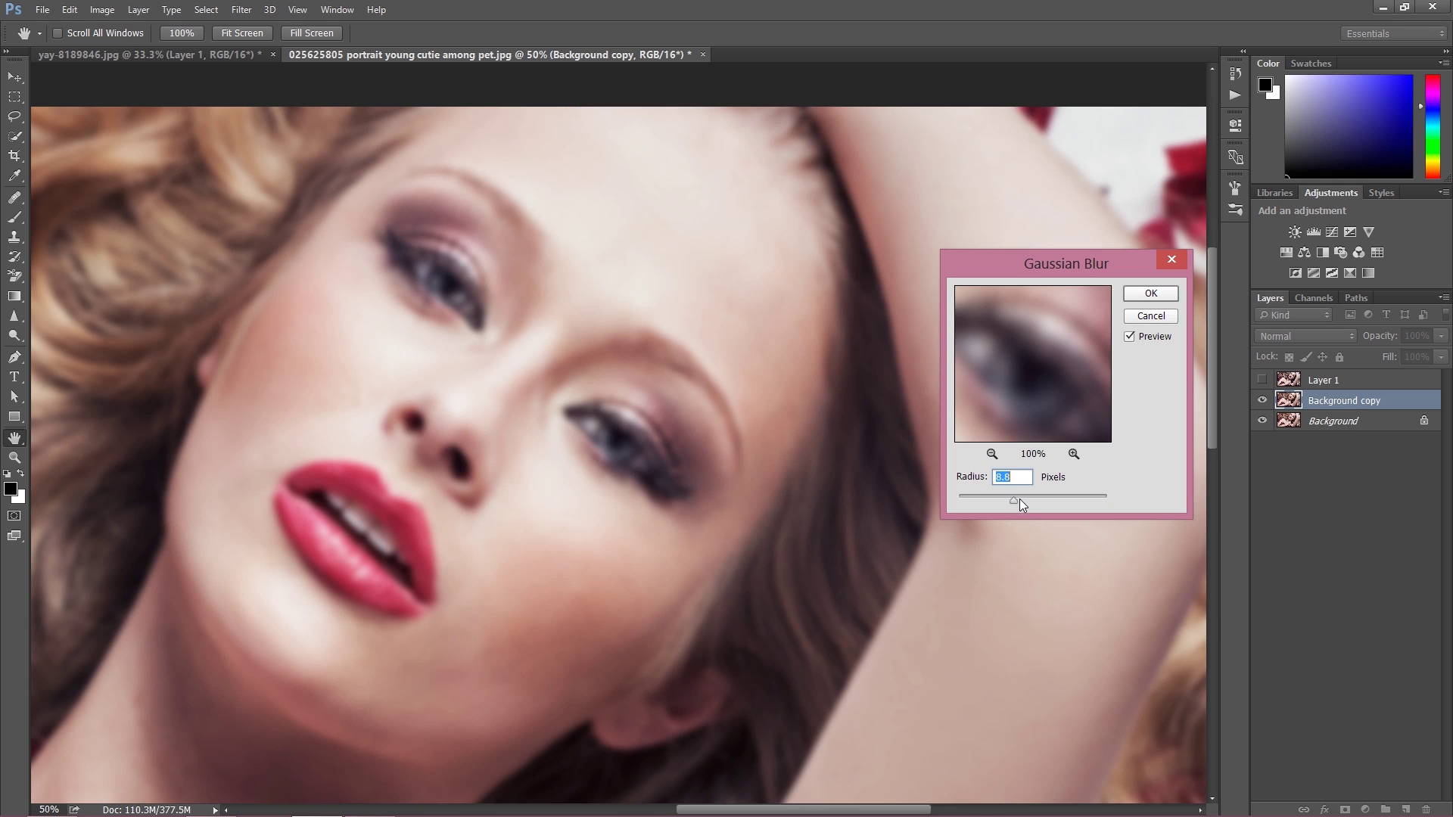
pyautogui.moveTo(1015, 498); pyautogui.dragTo(1019, 499)
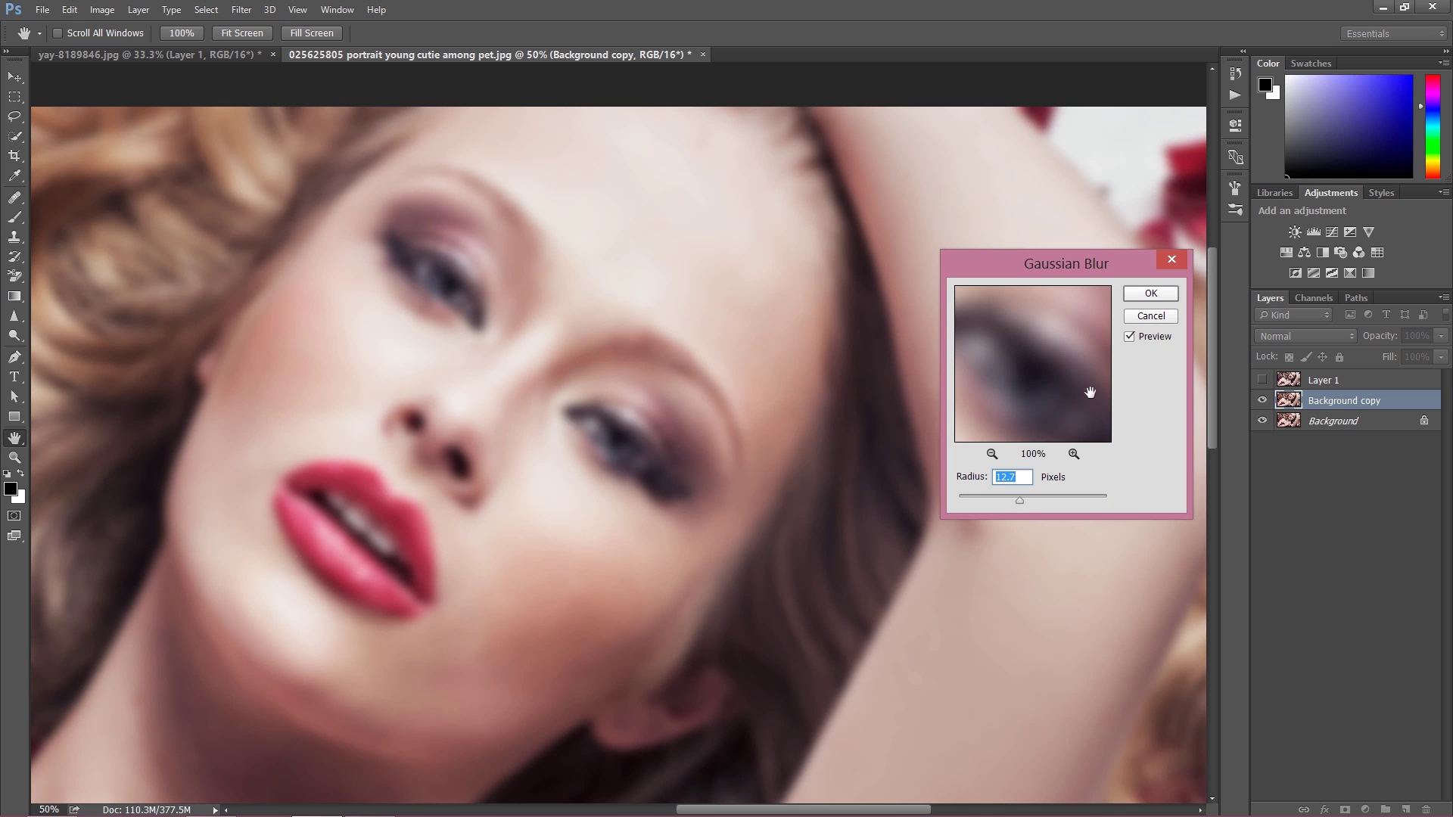
pyautogui.click(1145, 300)
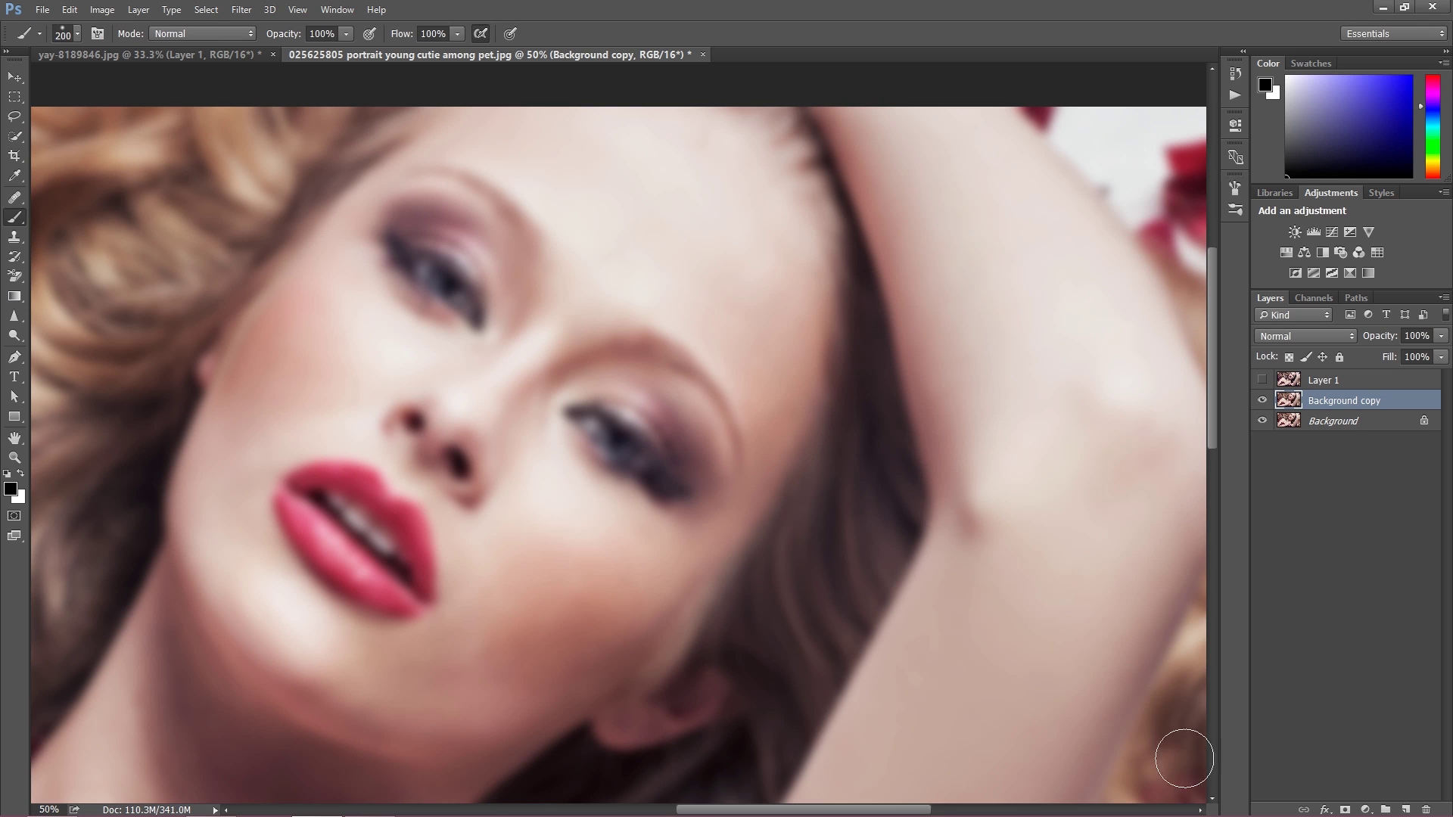
# Step: Add a layer mask to Background copy and invert it to black
pyautogui.click(1345, 810)
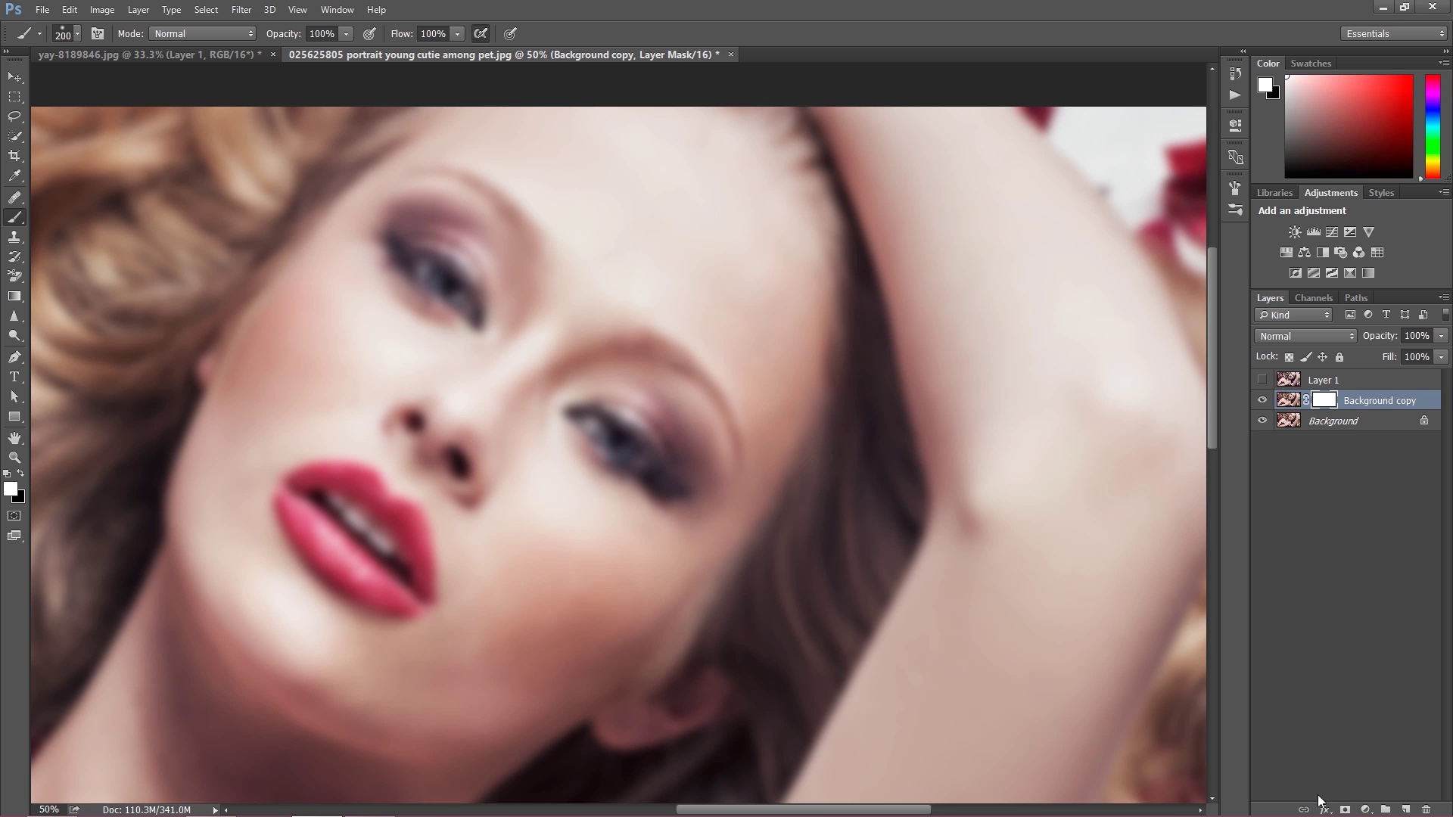
pyautogui.hotkey('ctrl', 'i')
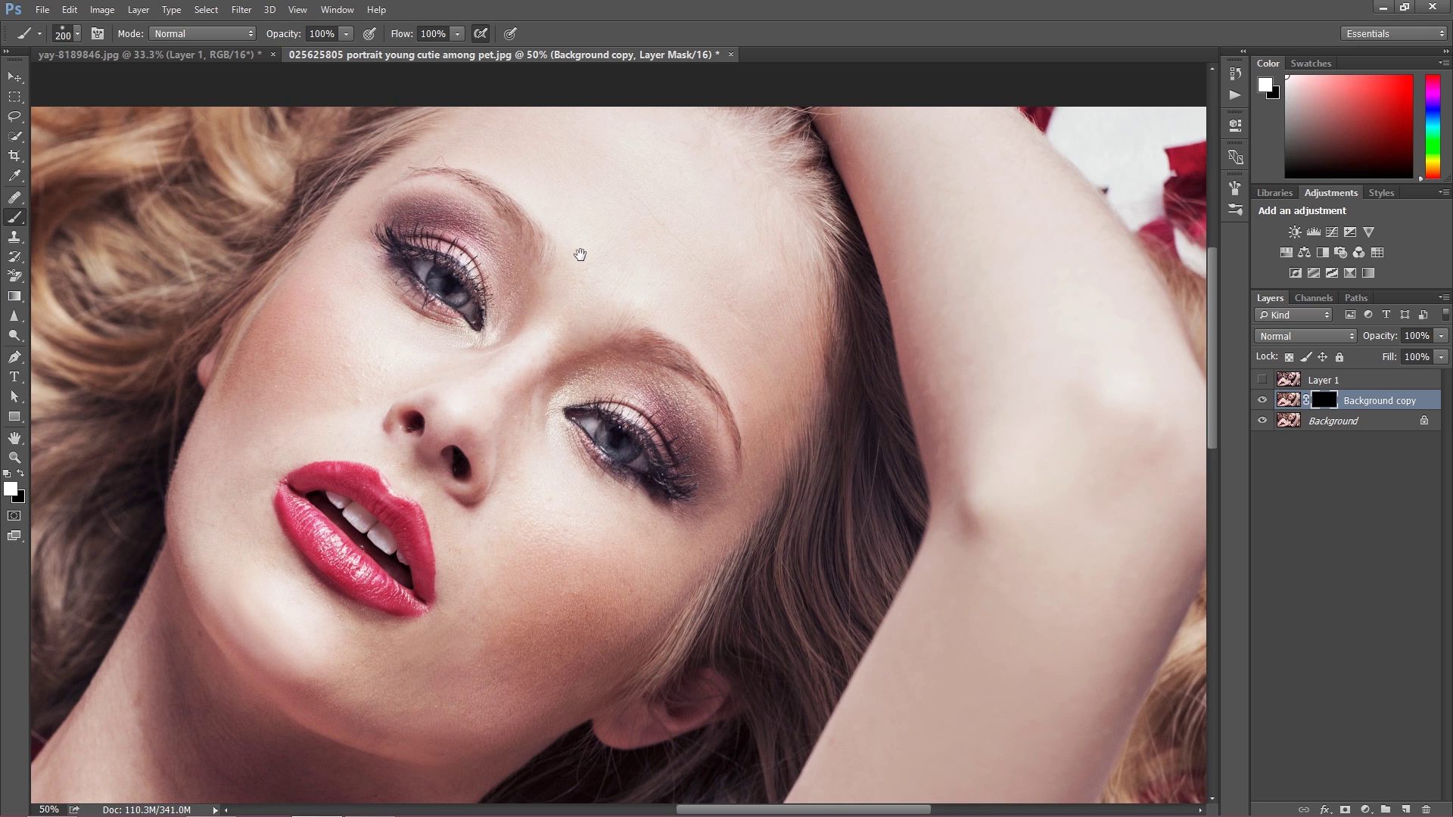
# Step: Paint white on the mask over the cheek and jaw with a 500, then 200, brush
pyautogui.moveTo(579, 254); pyautogui.dragTo(583, 292)
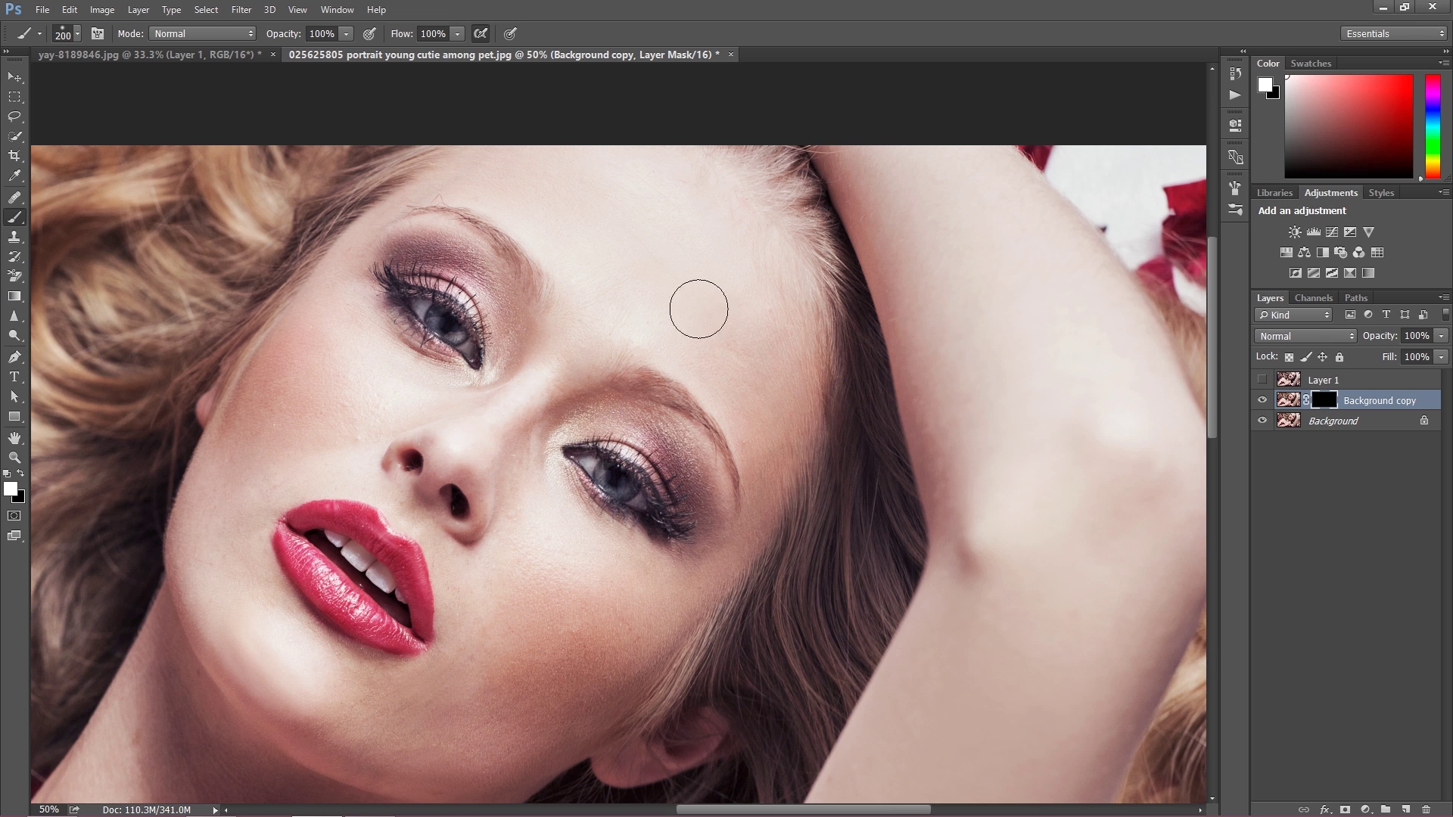
pyautogui.press(']')
pyautogui.press(']')
pyautogui.press(']')
pyautogui.press(']')
pyautogui.moveTo(590, 657)
pyautogui.mouseDown()
pyautogui.moveTo(470, 691)
pyautogui.moveTo(545, 623)
pyautogui.moveTo(542, 562)
pyautogui.moveTo(558, 557)
pyautogui.mouseUp()
pyautogui.press('[')
pyautogui.press('[')
pyautogui.press('[')
pyautogui.press('[')
pyautogui.press('space')
pyautogui.moveTo(402, 688)
pyautogui.mouseDown()
pyautogui.moveTo(344, 605)
pyautogui.moveTo(309, 627)
pyautogui.moveTo(317, 638)
pyautogui.moveTo(228, 599)
pyautogui.moveTo(418, 631)
pyautogui.moveTo(288, 574)
pyautogui.moveTo(321, 591)
pyautogui.mouseUp()
# Step: Smooth the chin and left jaw, resizing the brush between 300, 150 and 200
pyautogui.press(']')
pyautogui.press(']')
pyautogui.press('[')
pyautogui.press('[')
pyautogui.press('[')
pyautogui.press('[')
pyautogui.press('[')
pyautogui.moveTo(121, 467)
pyautogui.mouseDown()
pyautogui.moveTo(127, 503)
pyautogui.moveTo(100, 457)
pyautogui.moveTo(140, 535)
pyautogui.moveTo(125, 468)
pyautogui.moveTo(131, 357)
pyautogui.moveTo(188, 252)
pyautogui.mouseUp()
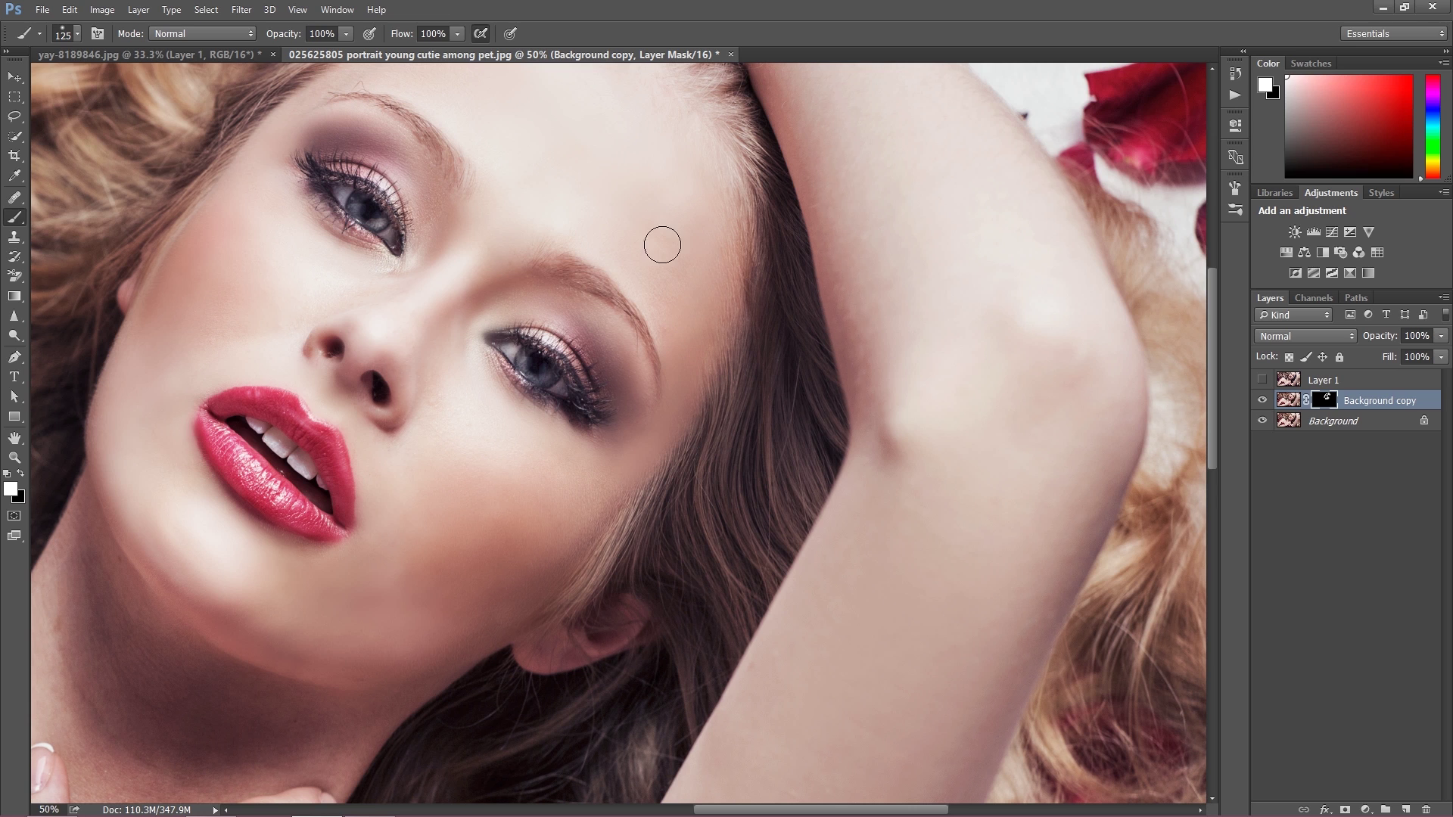
pyautogui.moveTo(422, 421); pyautogui.dragTo(463, 487)
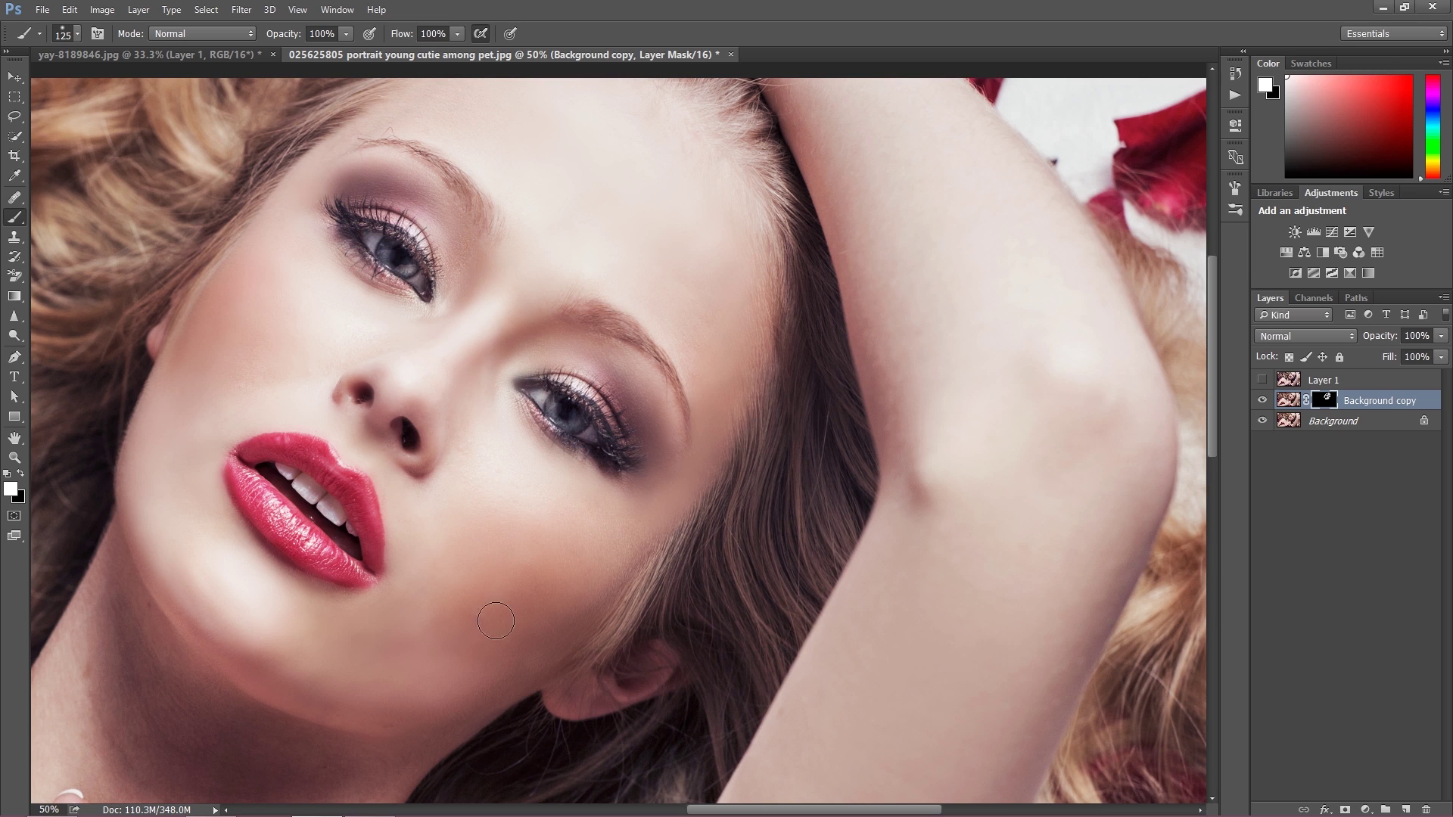
pyautogui.moveTo(510, 167); pyautogui.dragTo(506, 257)
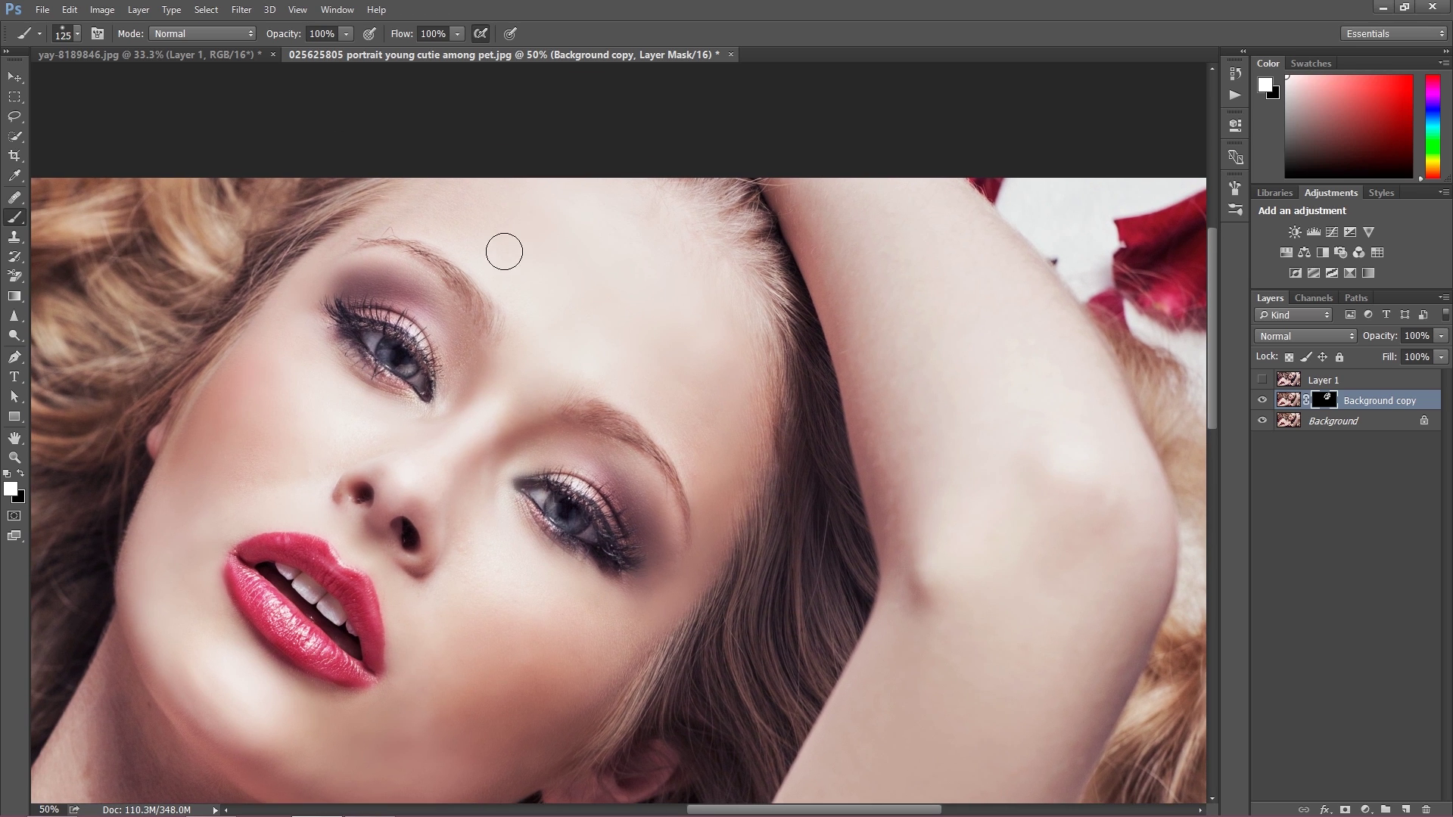
pyautogui.press(']')
pyautogui.press(']')
pyautogui.press(']')
pyautogui.moveTo(548, 585); pyautogui.dragTo(552, 480)
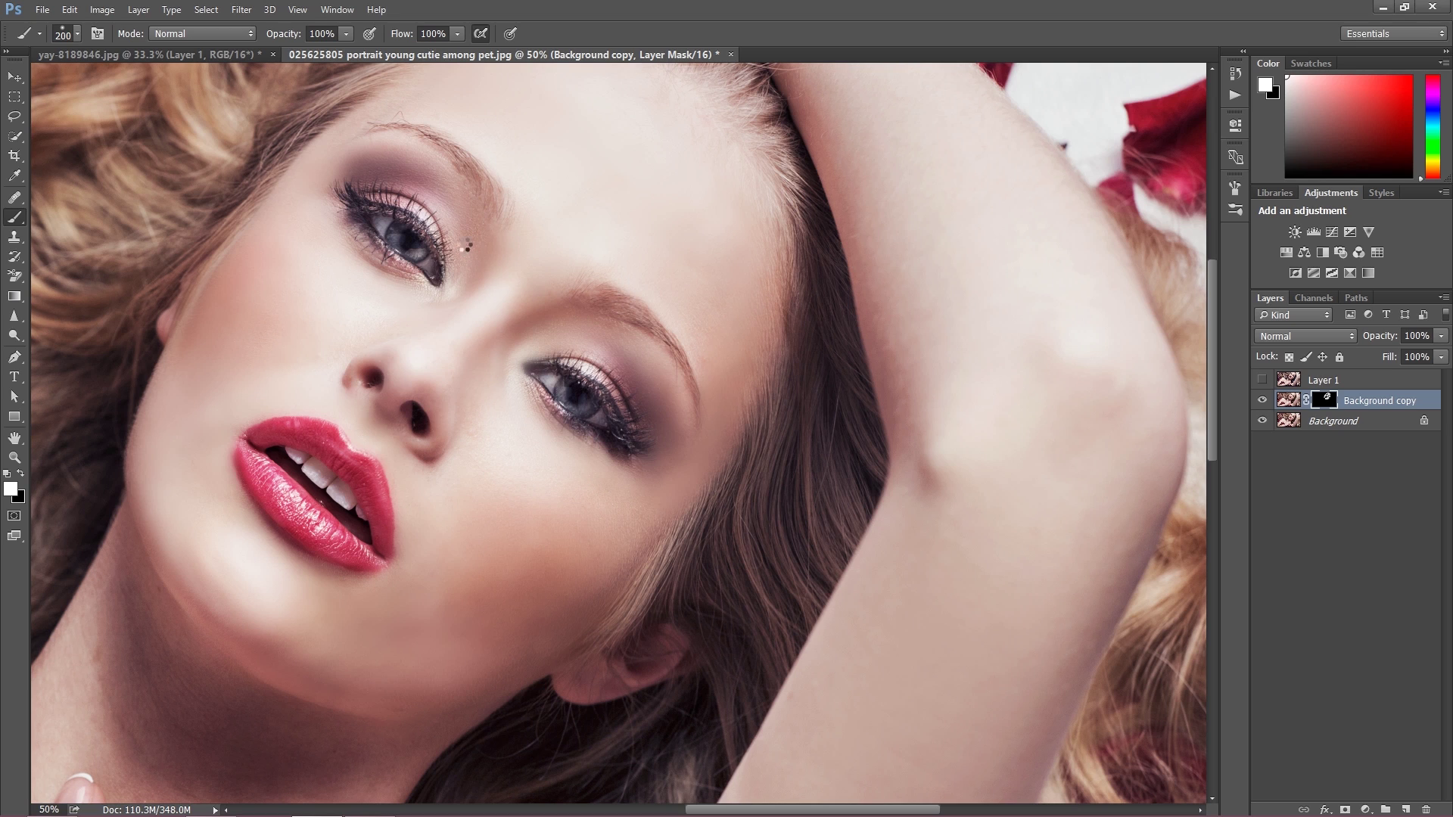
pyautogui.press('[')
pyautogui.press('[')
# Step: Toggle Background copy and Layer 1 to compare smoothed and original skin across the whole photo
pyautogui.click(1261, 401)
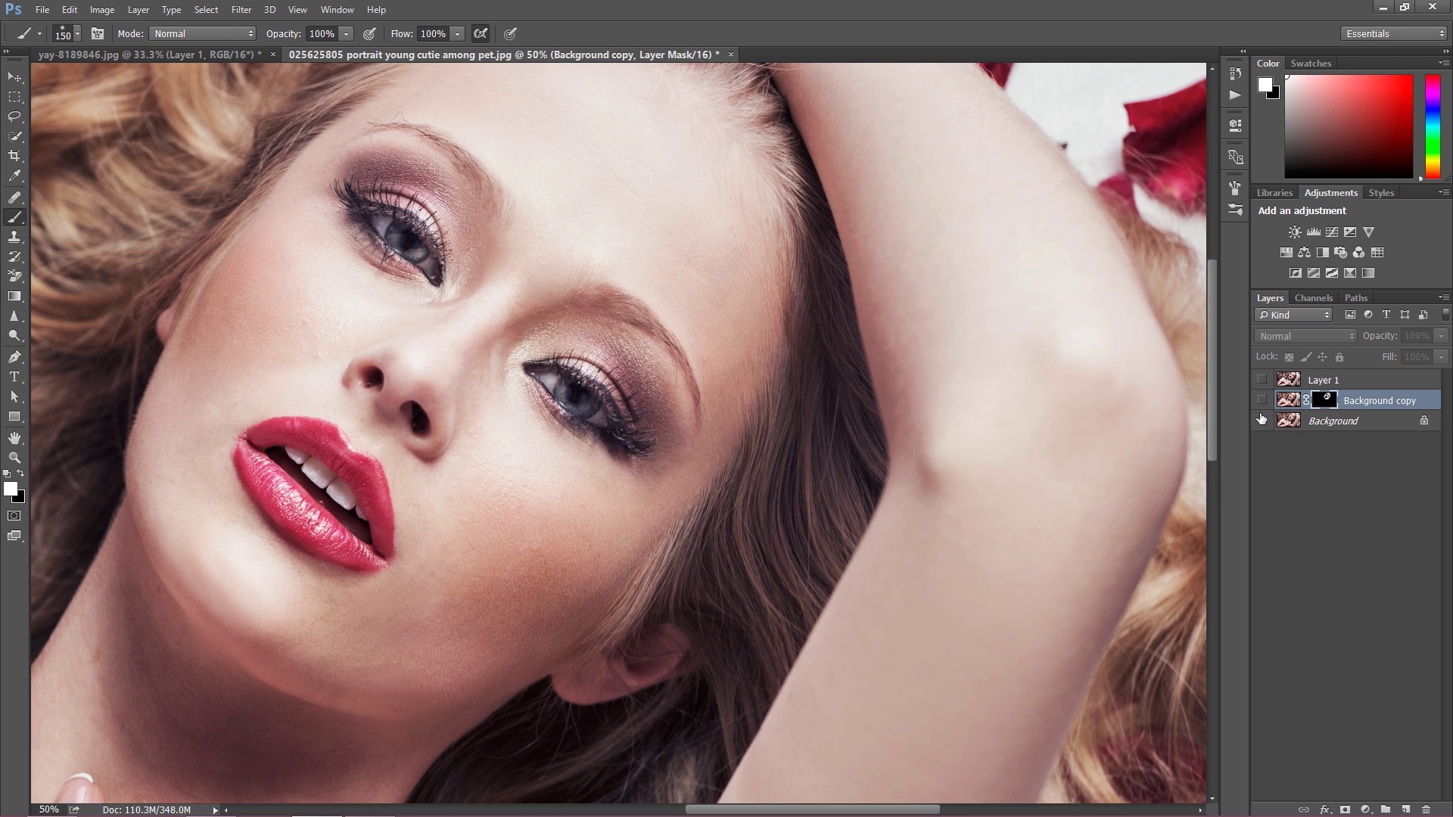
pyautogui.click(1261, 401)
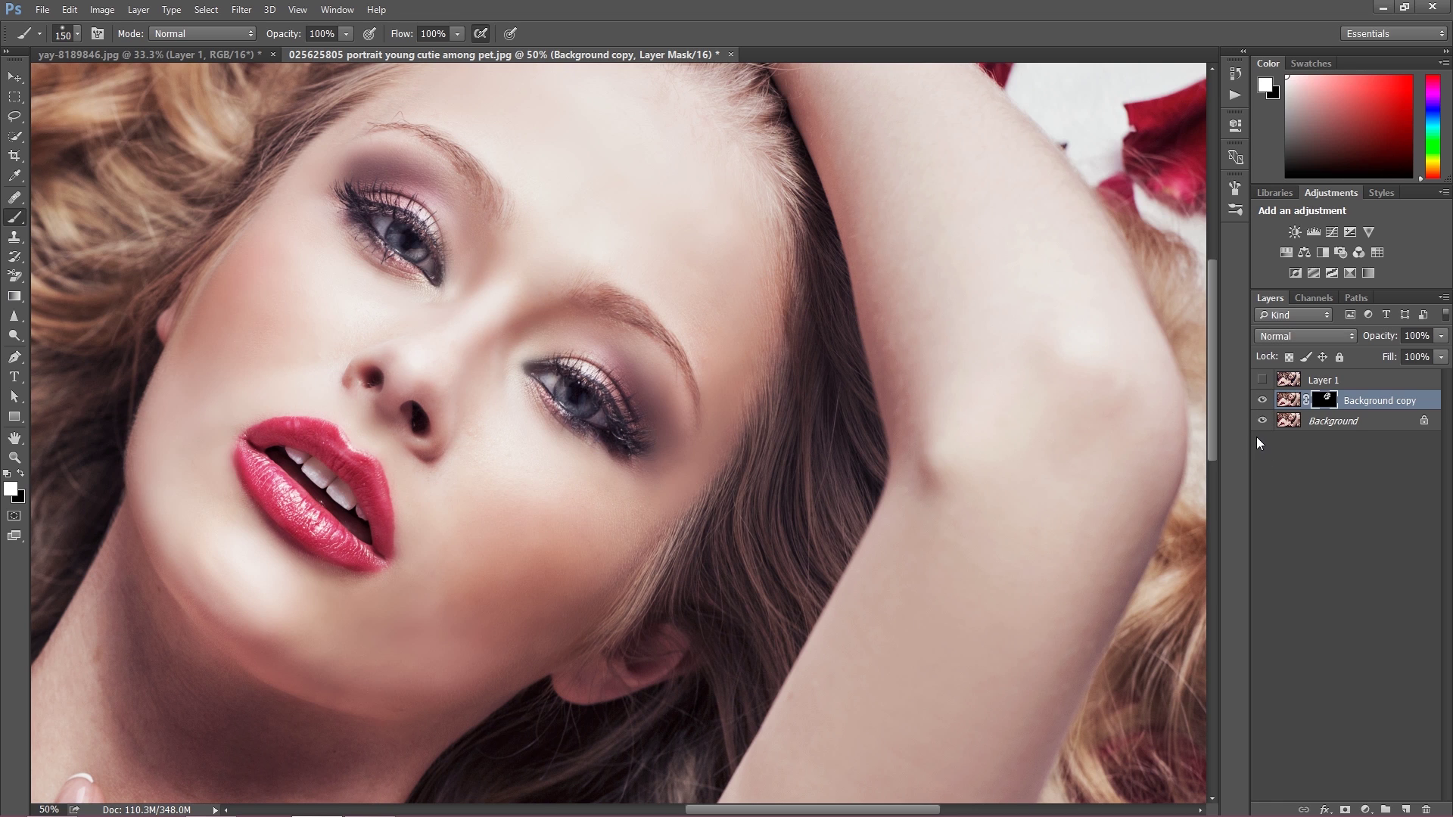
pyautogui.click(1262, 380)
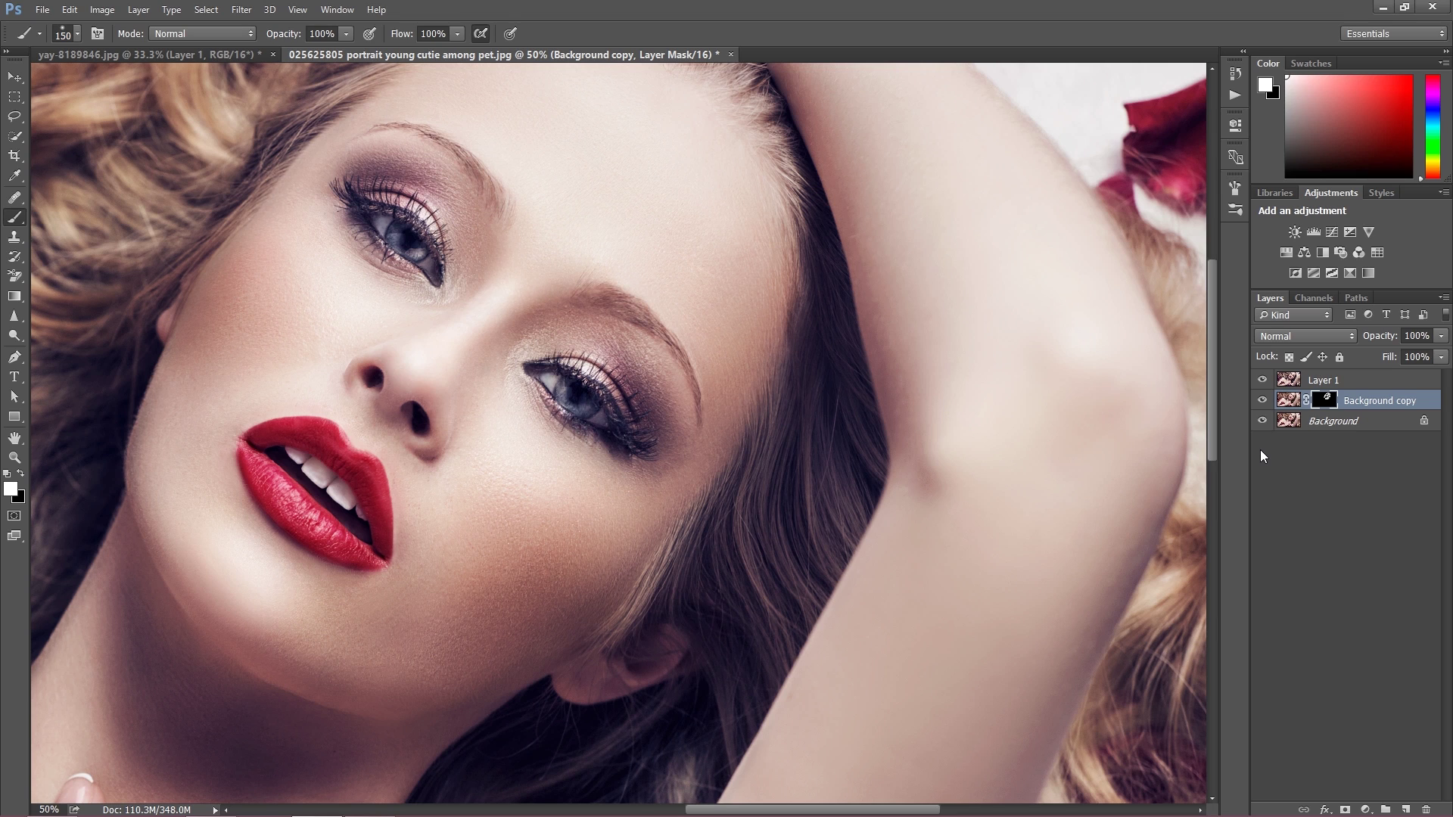
pyautogui.hotkey('ctrl', '-')
pyautogui.hotkey('ctrl', '-')
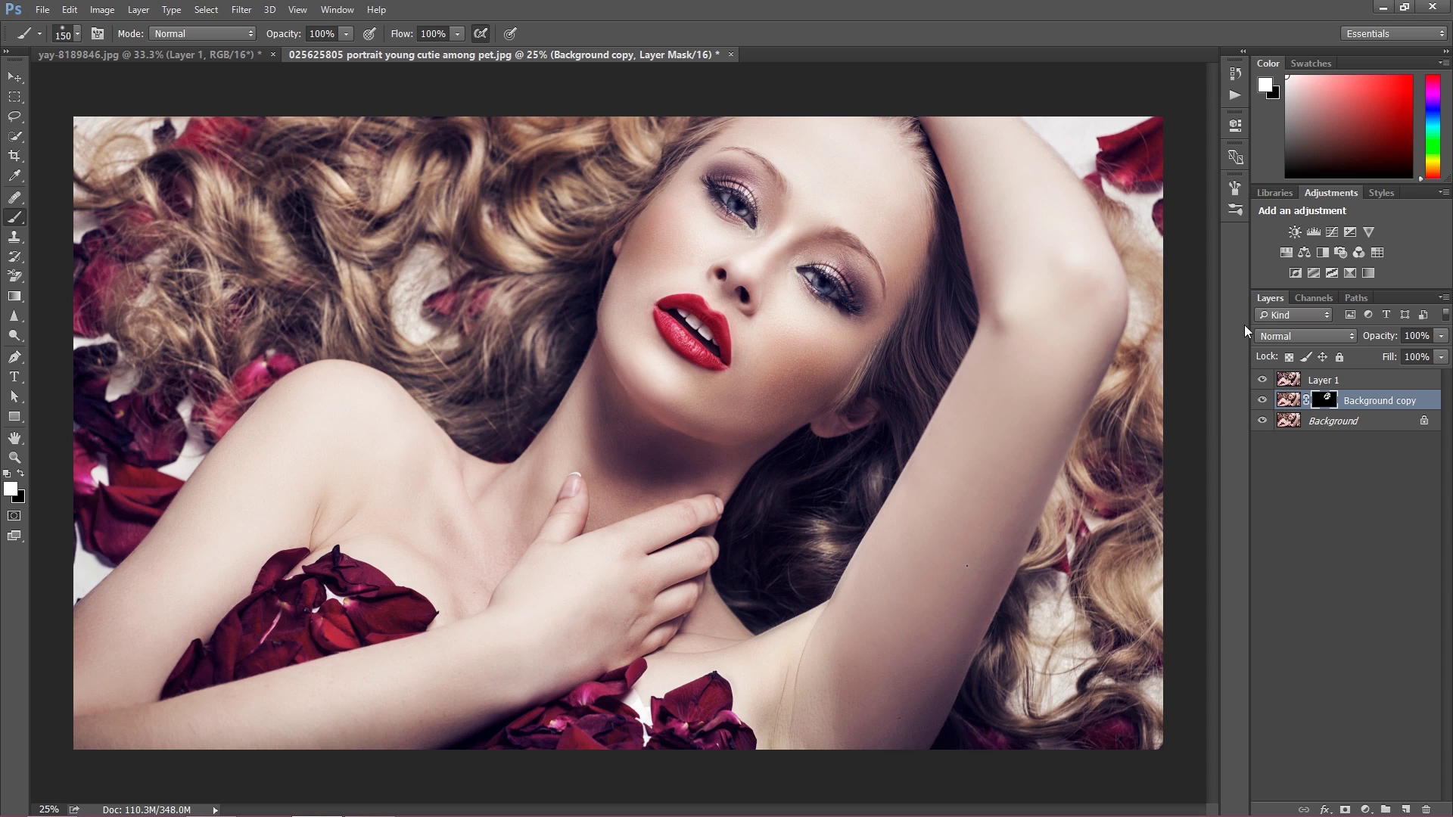
pyautogui.click(1262, 380)
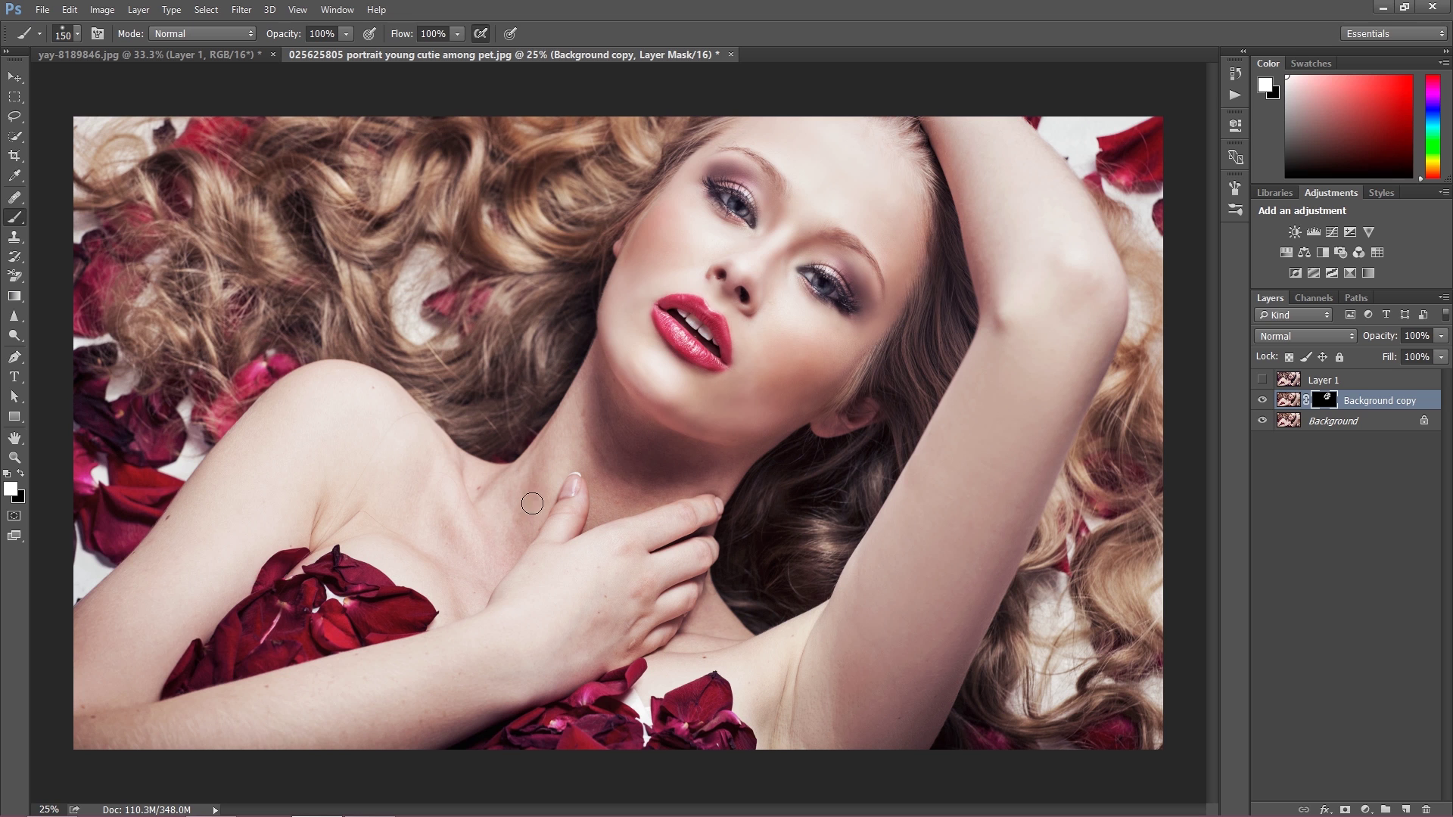
# Step: Zoom in and pan across the woman's portrait up to the area above her head
pyautogui.hotkey('ctrl', '+')
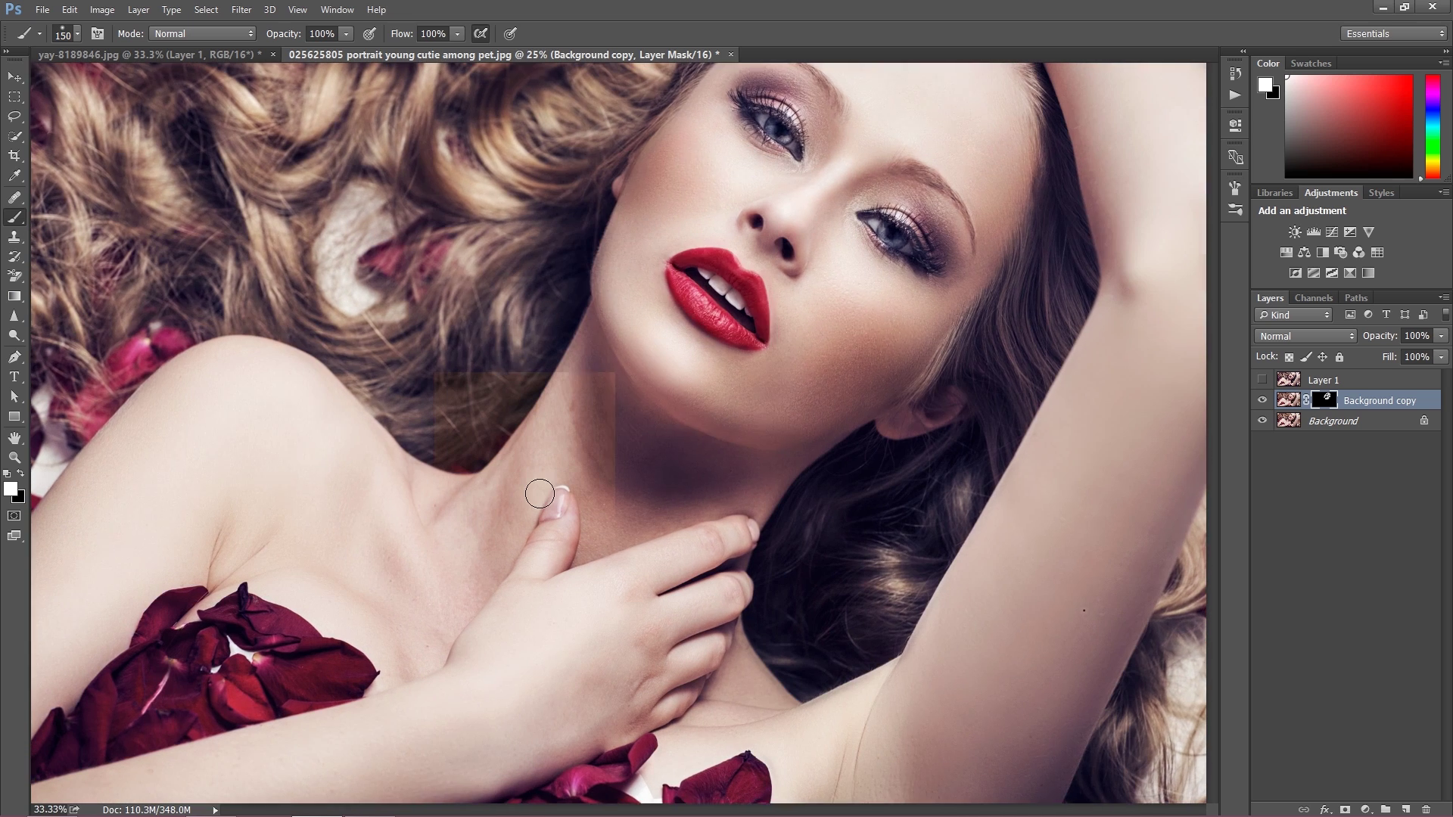
pyautogui.moveTo(622, 480); pyautogui.dragTo(535, 518)
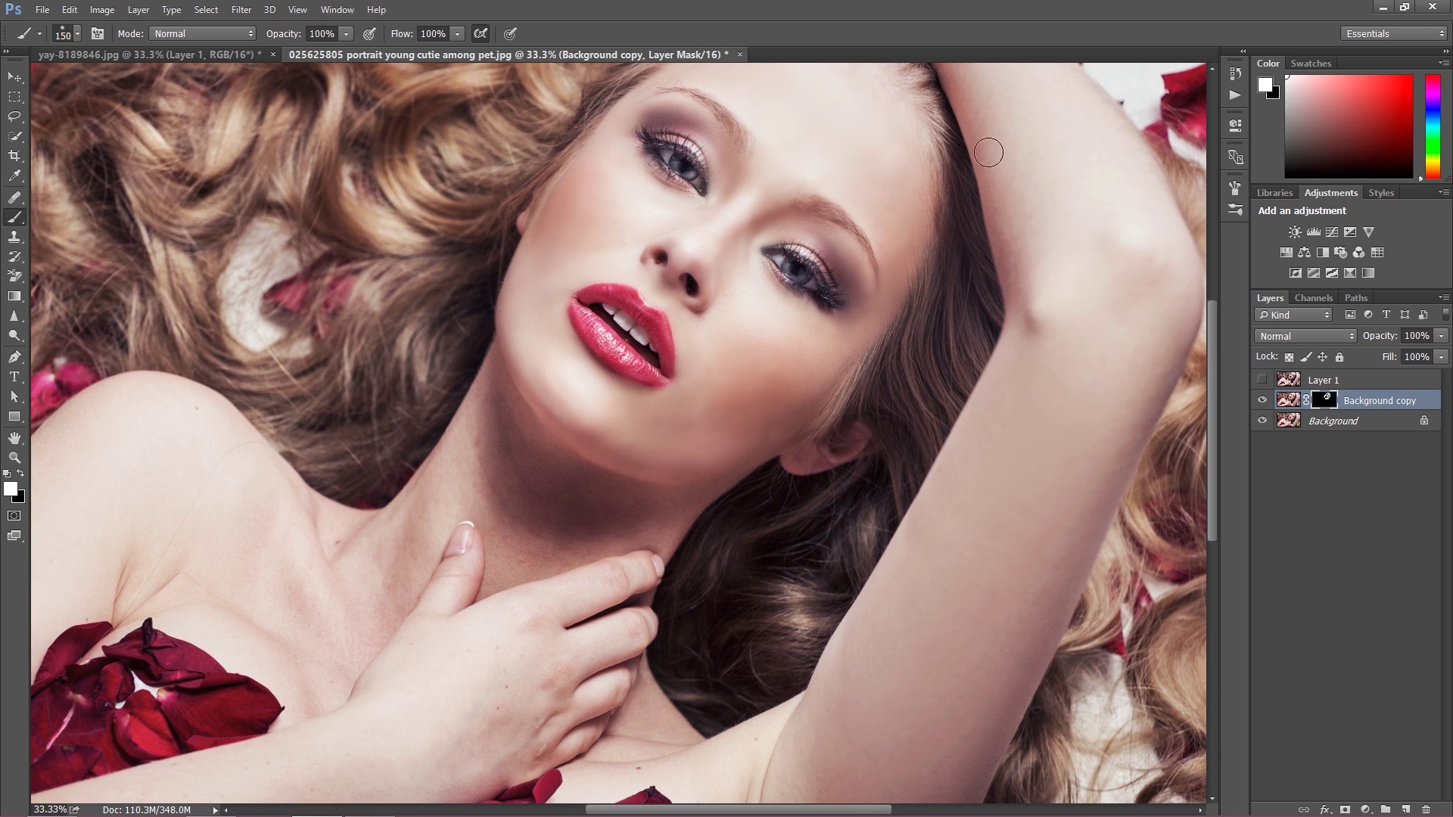
pyautogui.moveTo(625, 489); pyautogui.dragTo(639, 451)
pyautogui.moveTo(597, 333); pyautogui.dragTo(538, 442)
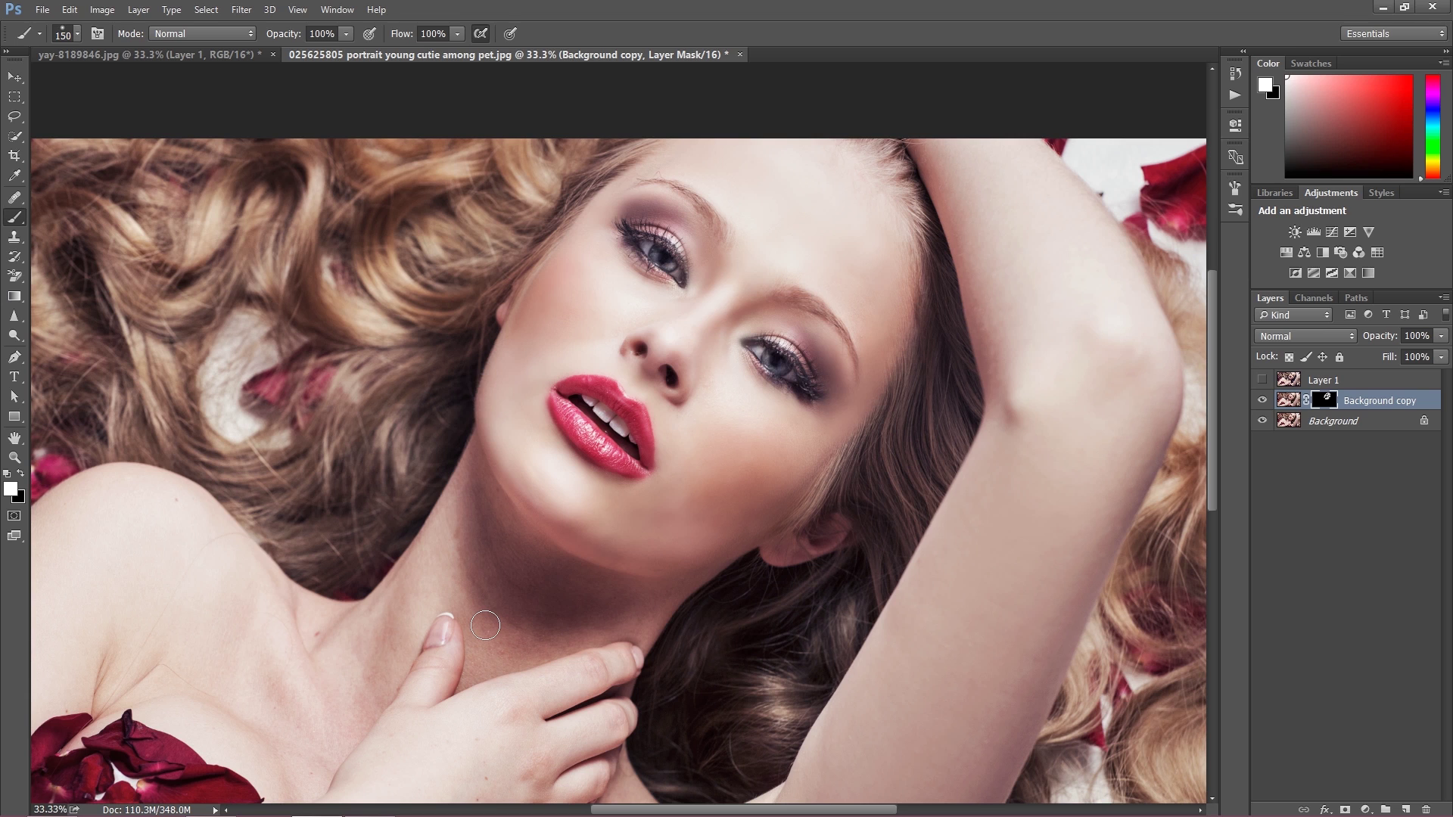
# Step: Show Layer 1 again and switch to the yay-8189846.jpg man's portrait
pyautogui.click(1261, 379)
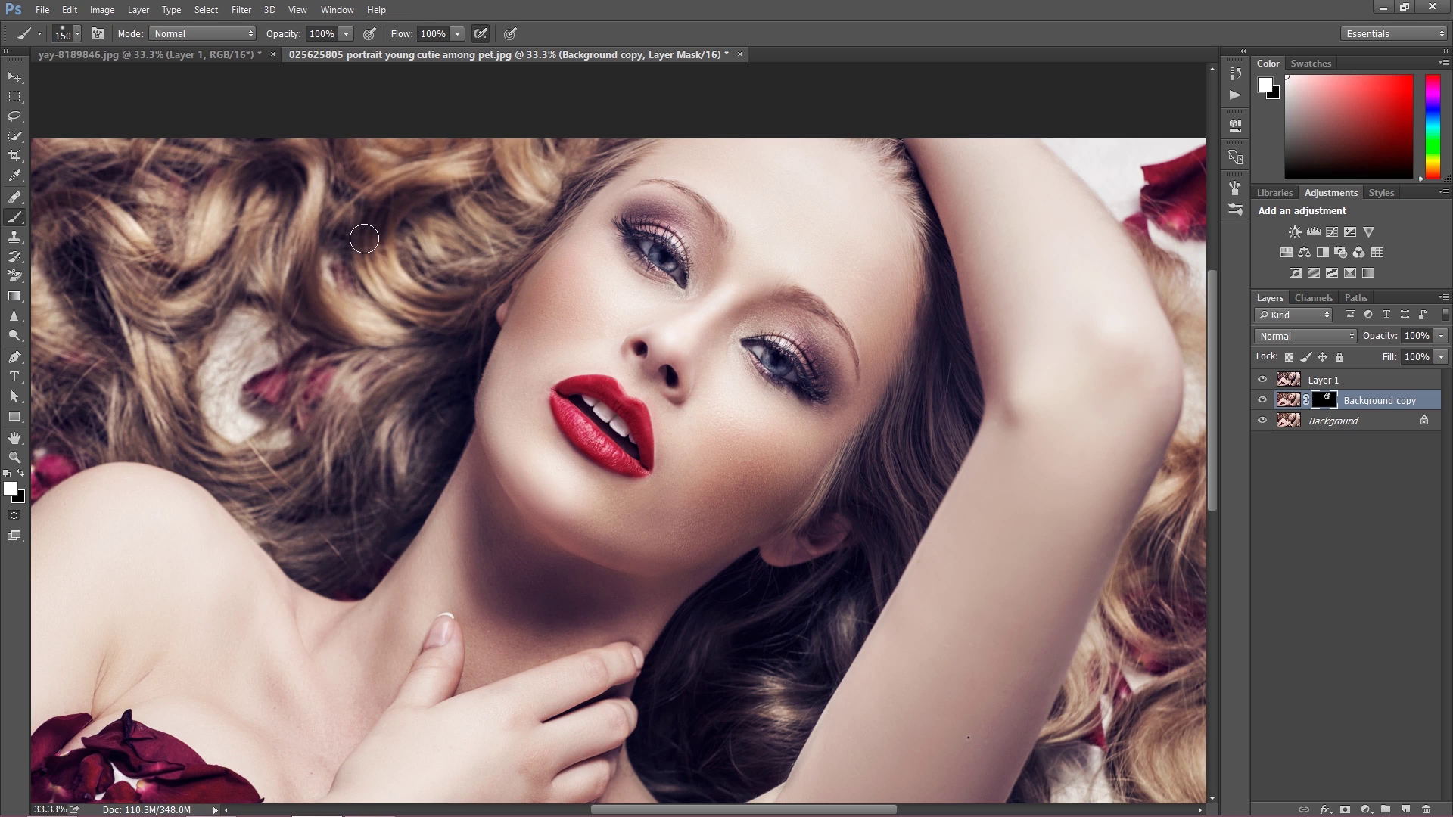
pyautogui.click(147, 54)
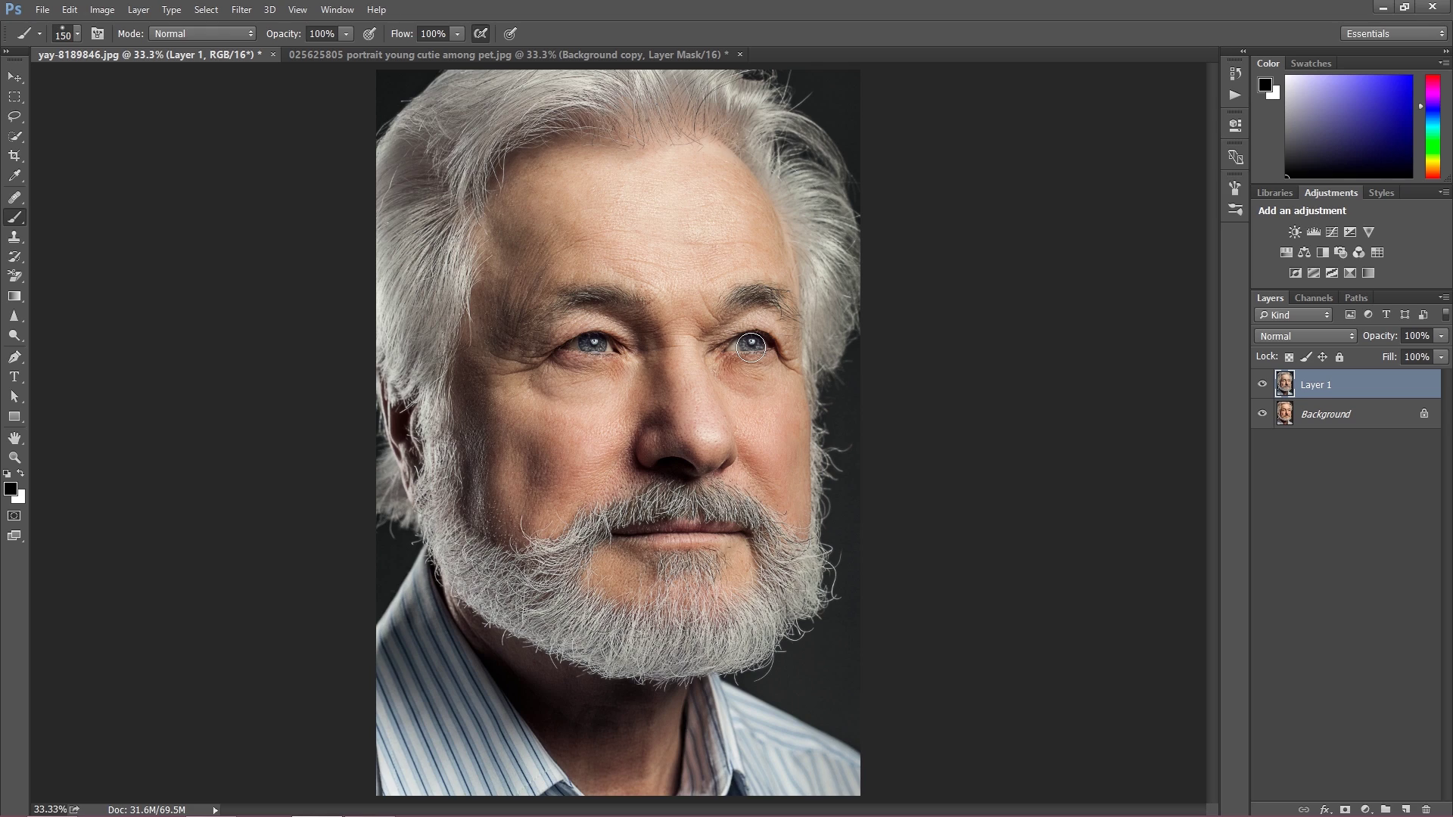
pyautogui.hotkey('ctrl', '+')
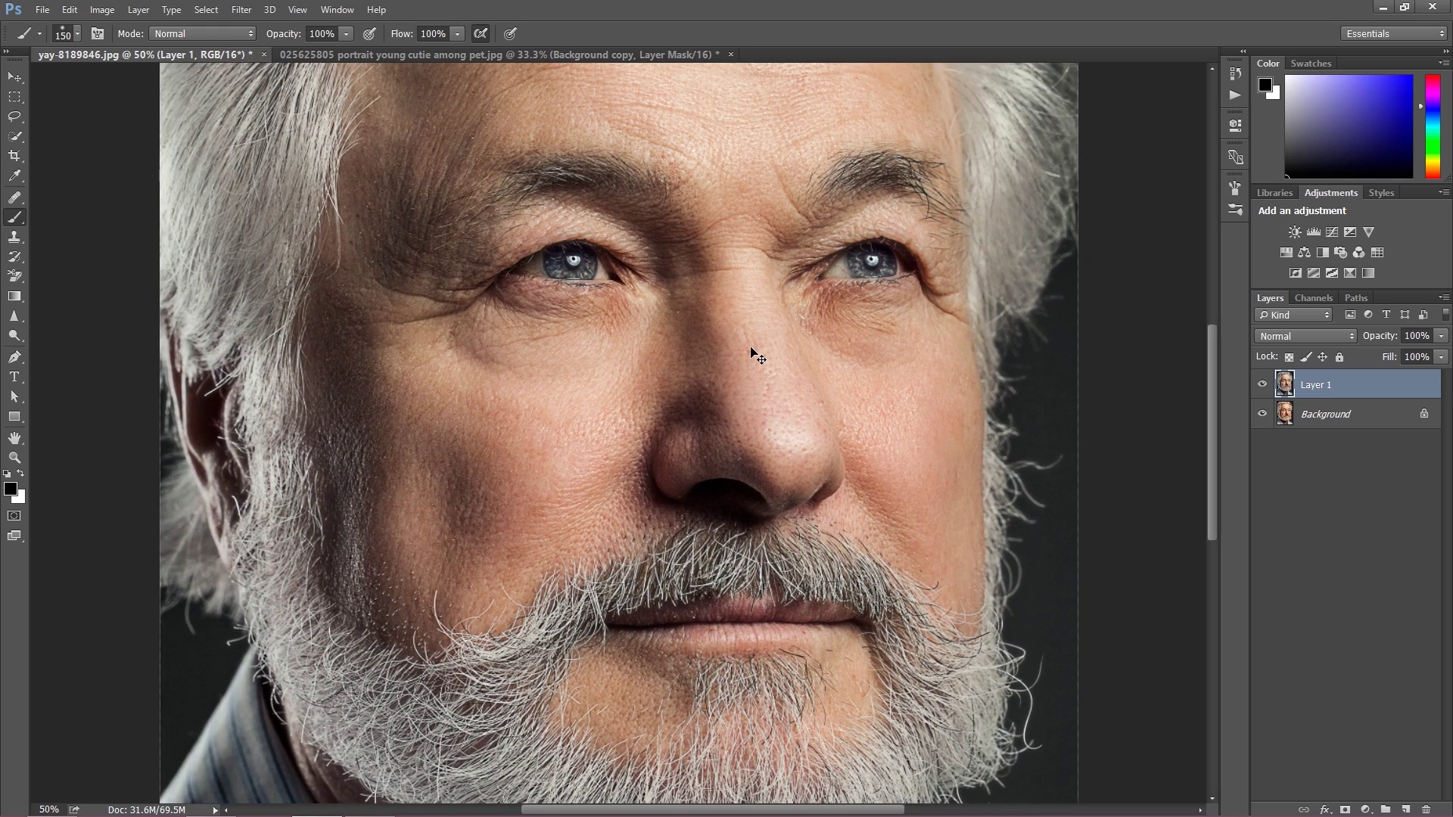
pyautogui.hotkey('ctrl', '+')
pyautogui.moveTo(658, 212); pyautogui.dragTo(598, 539)
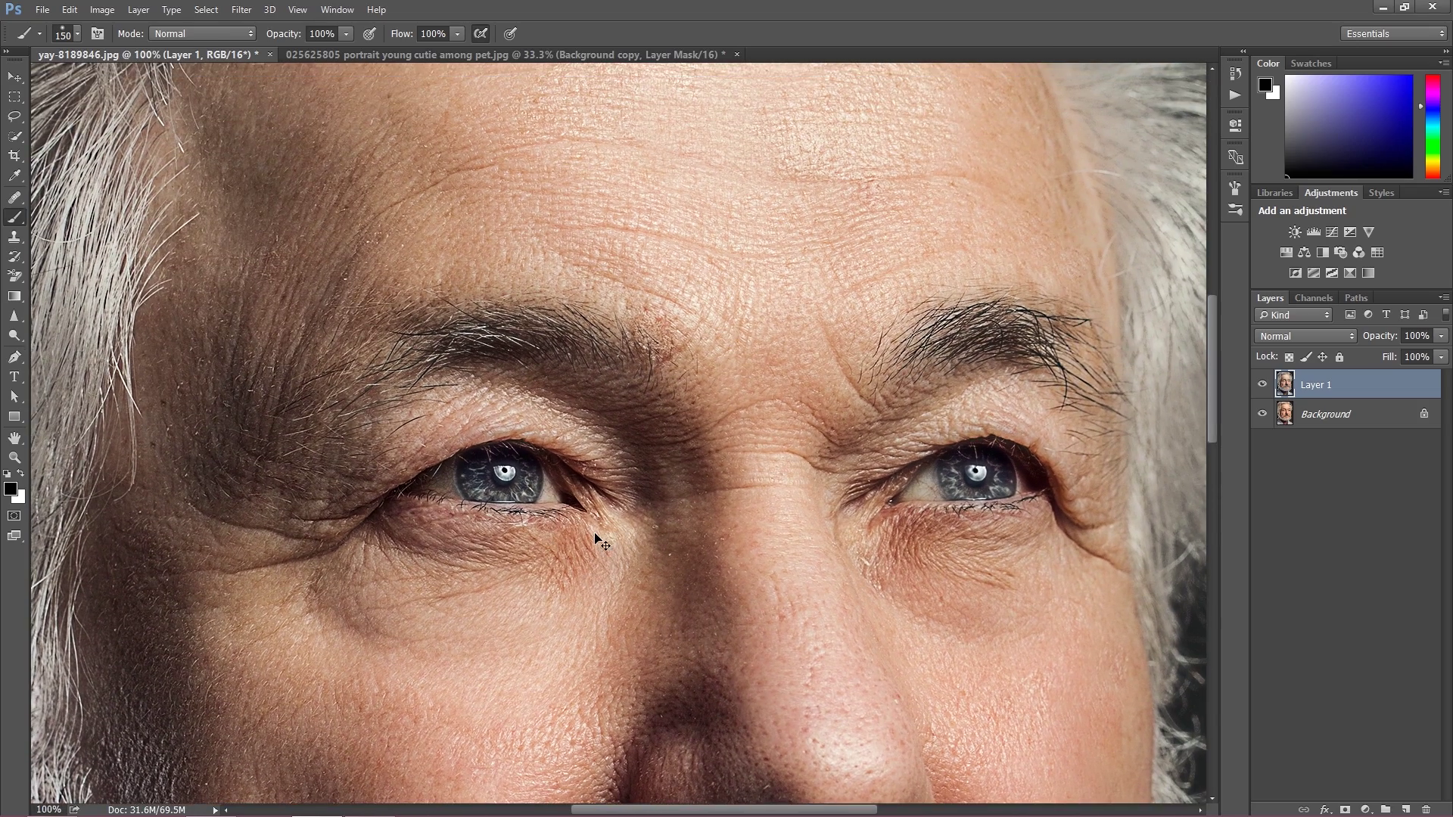
pyautogui.hotkey('ctrl', '-')
pyautogui.hotkey('ctrl', '-')
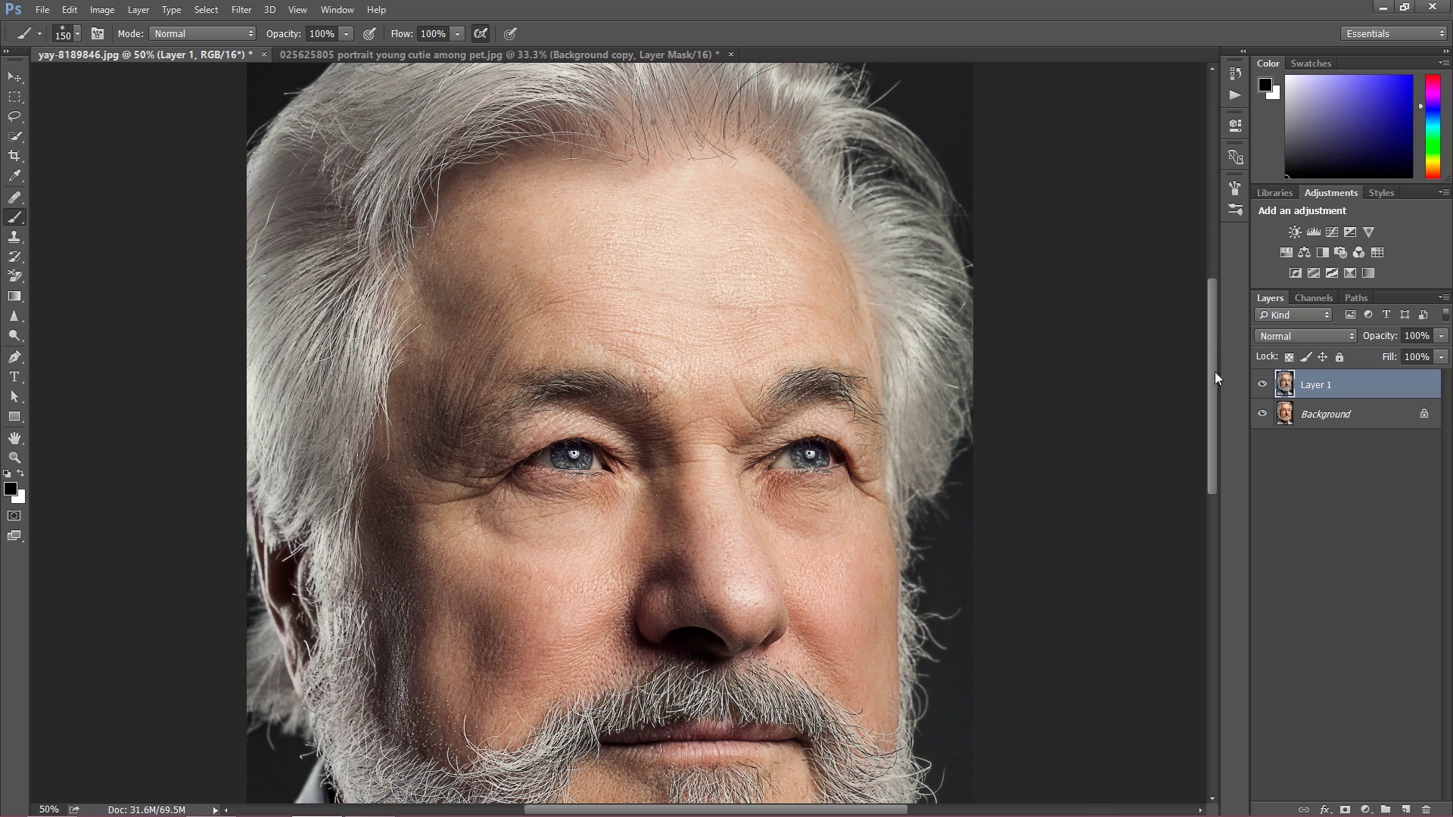
pyautogui.click(1262, 386)
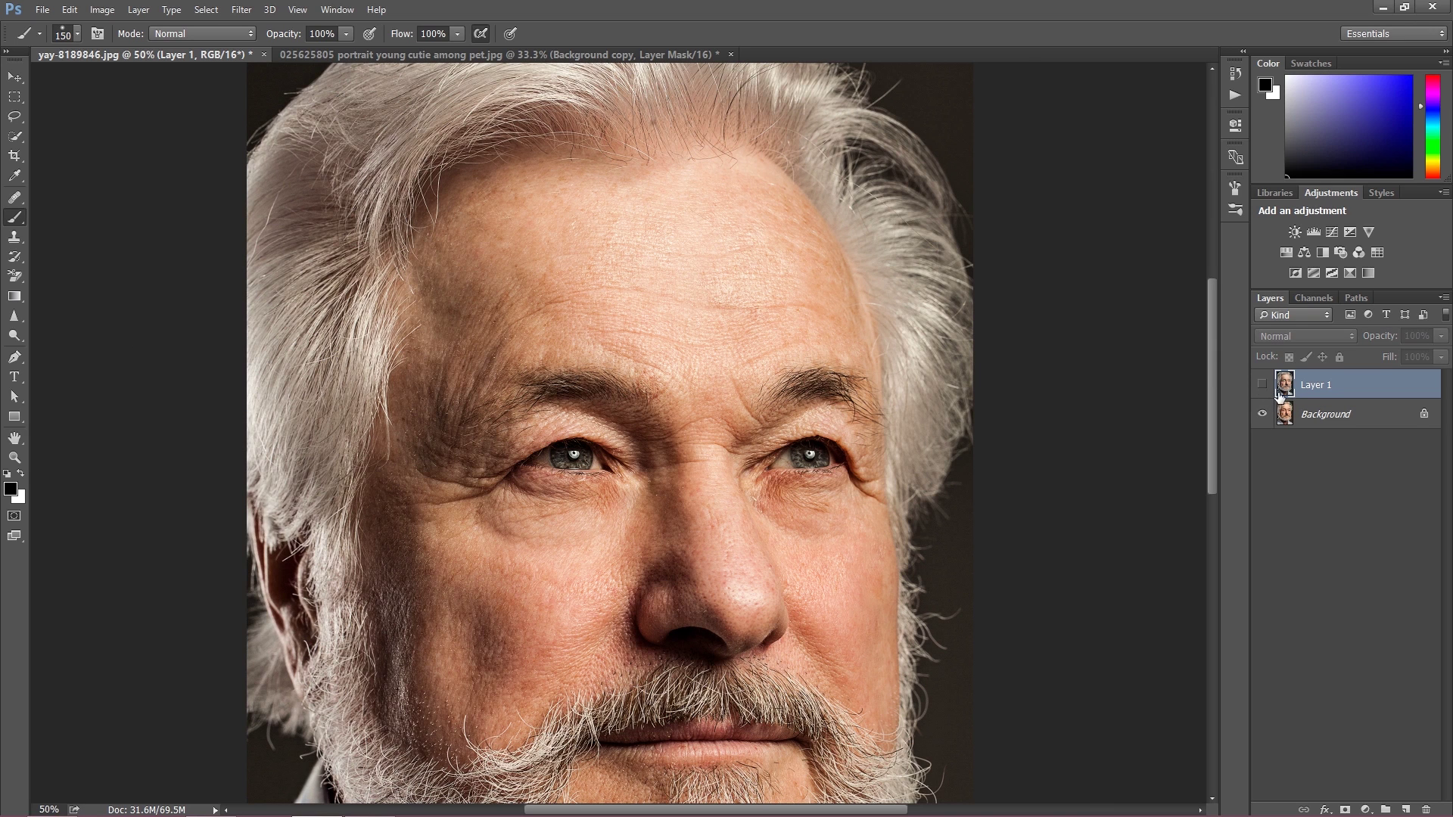
pyautogui.click(1262, 384)
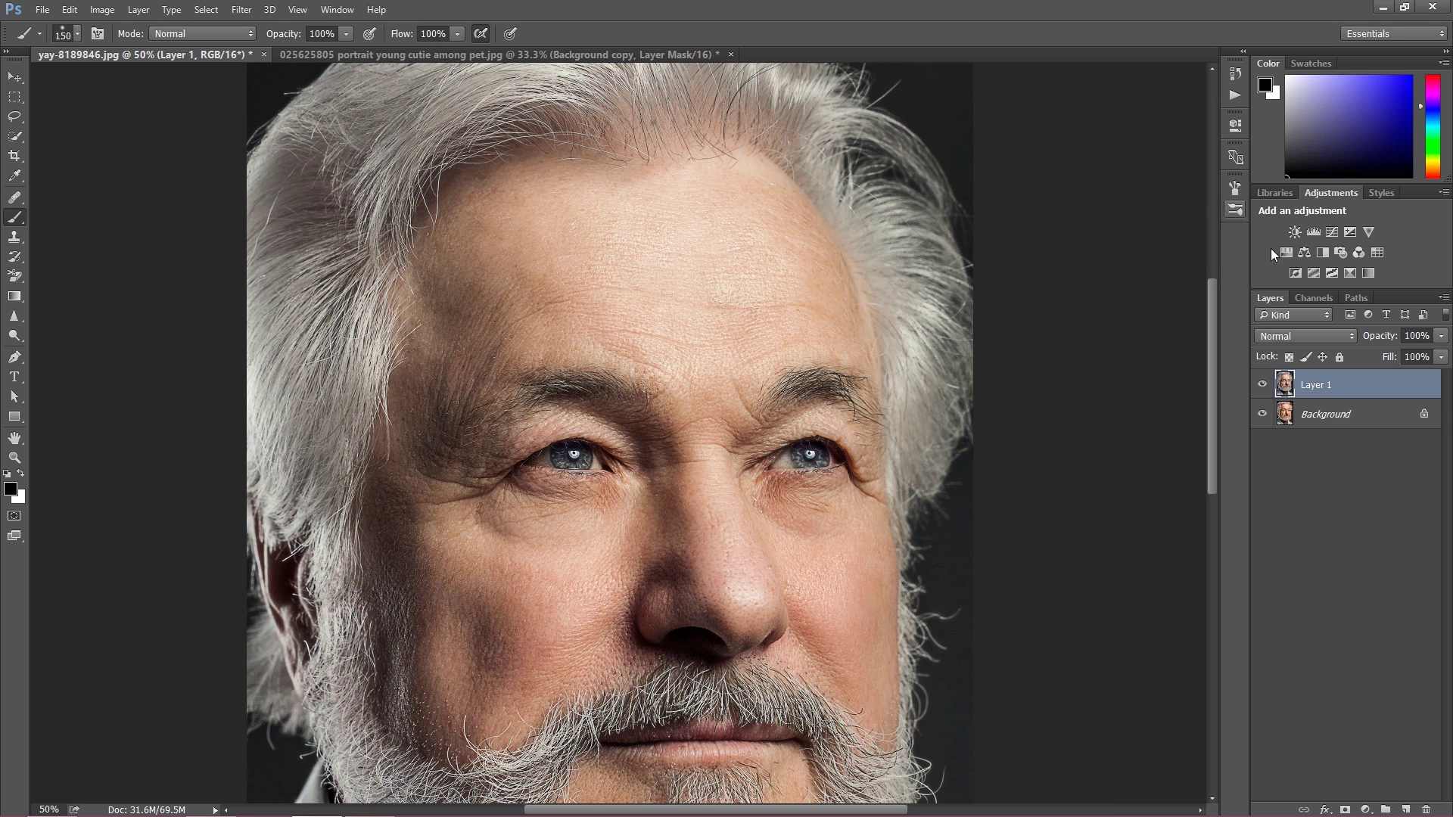
pyautogui.click(1262, 384)
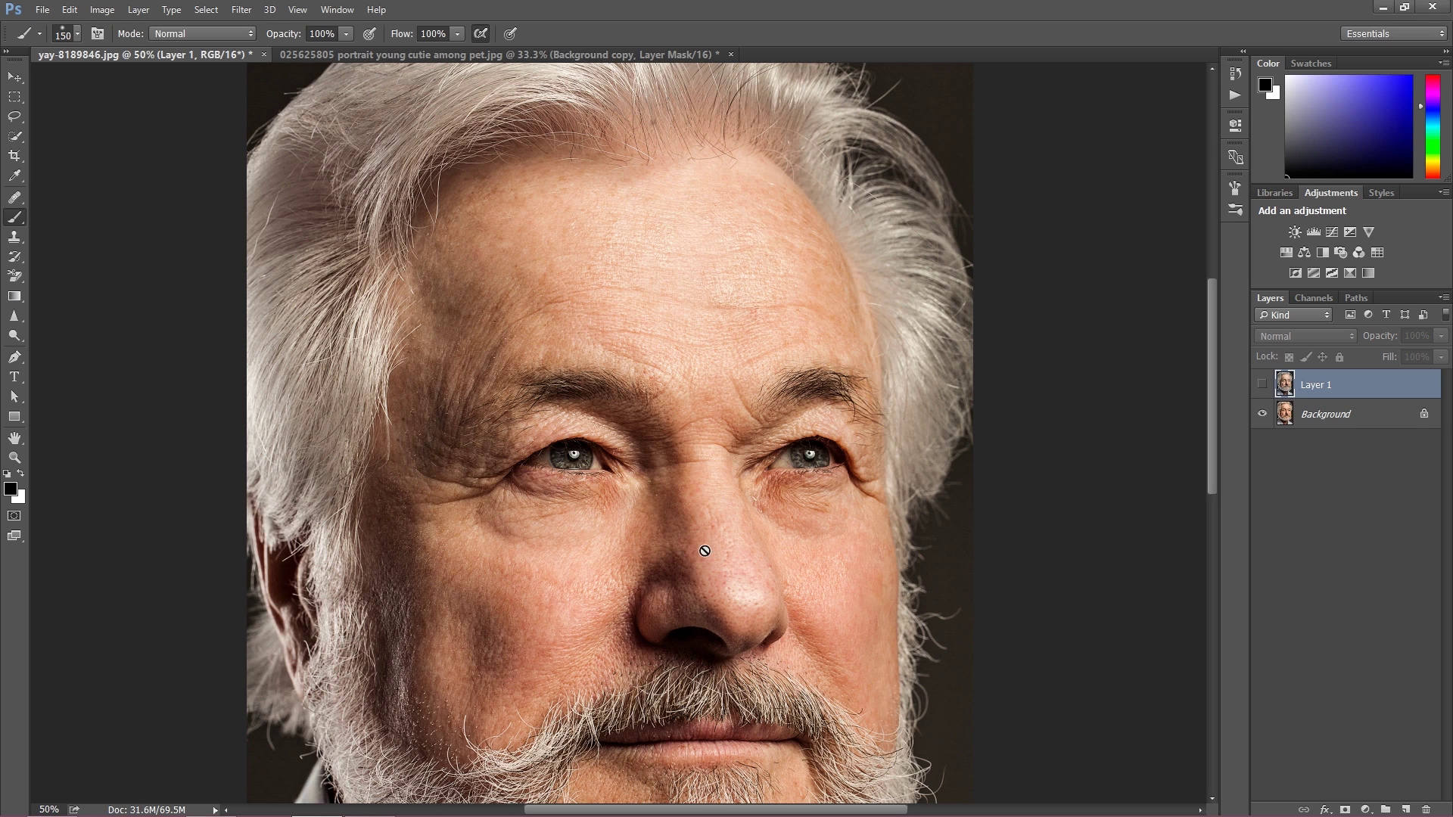
pyautogui.click(1262, 384)
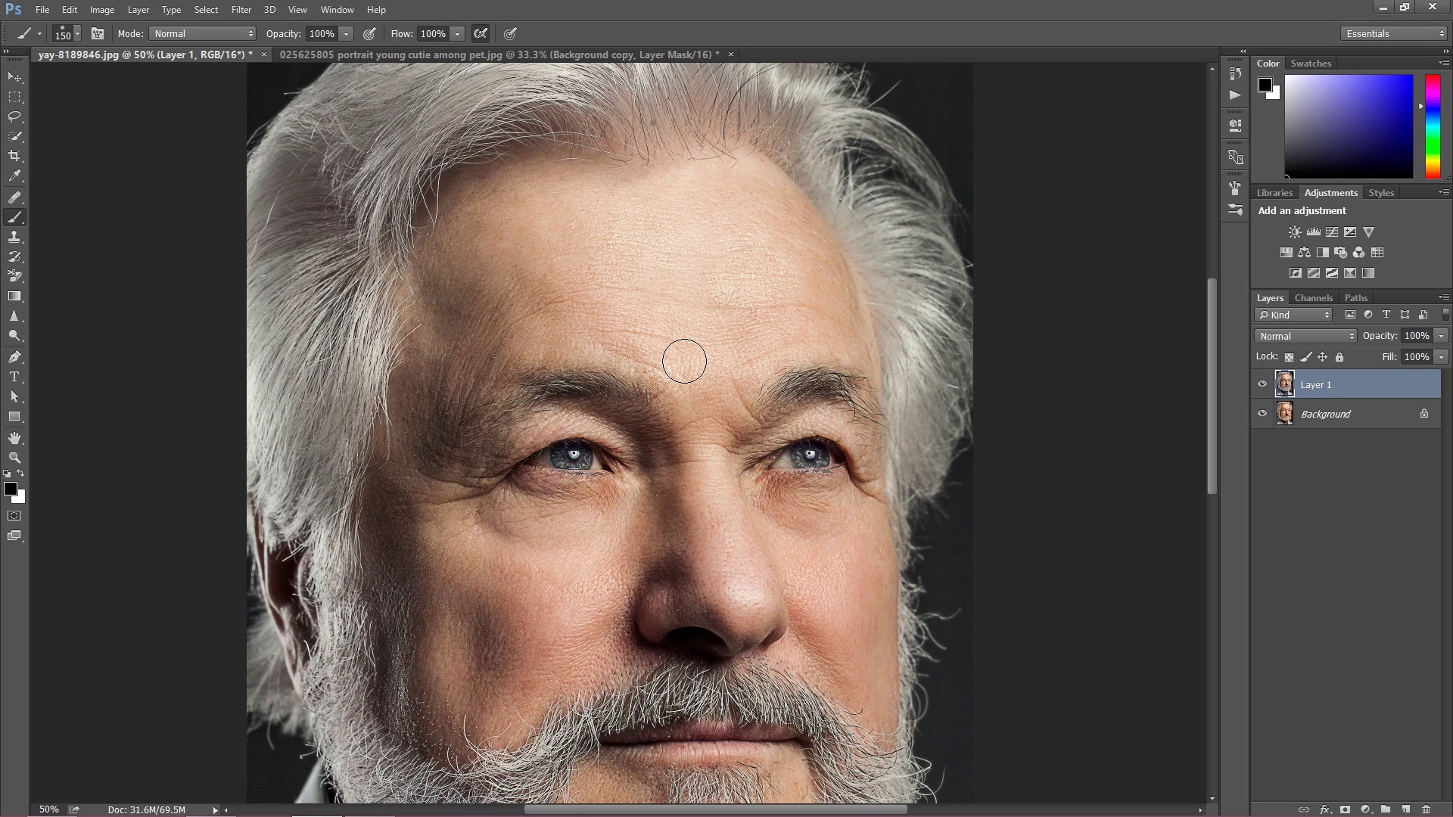
pyautogui.scroll(2, 685, 363)
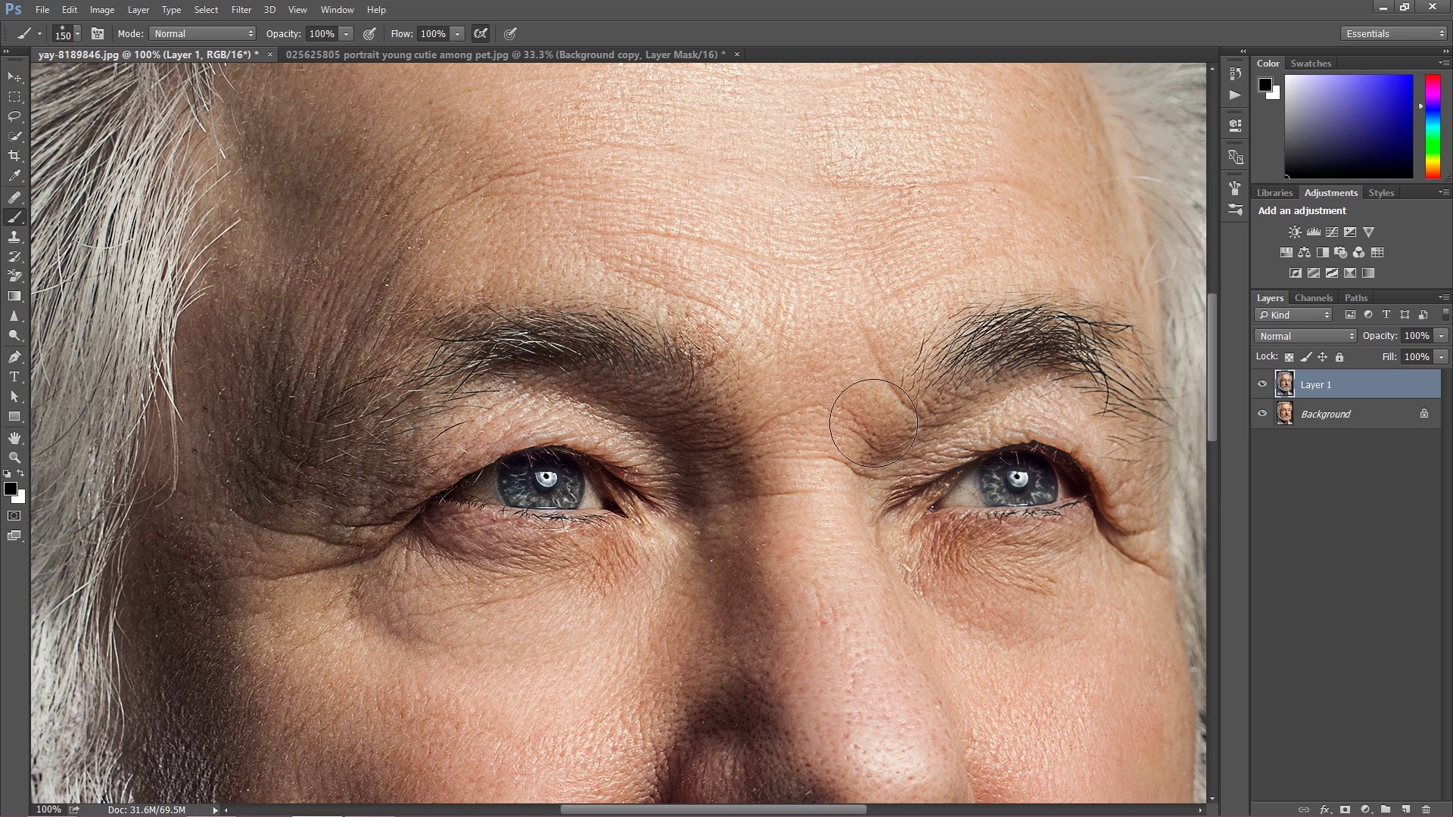
pyautogui.moveTo(872, 323); pyautogui.dragTo(816, 470)
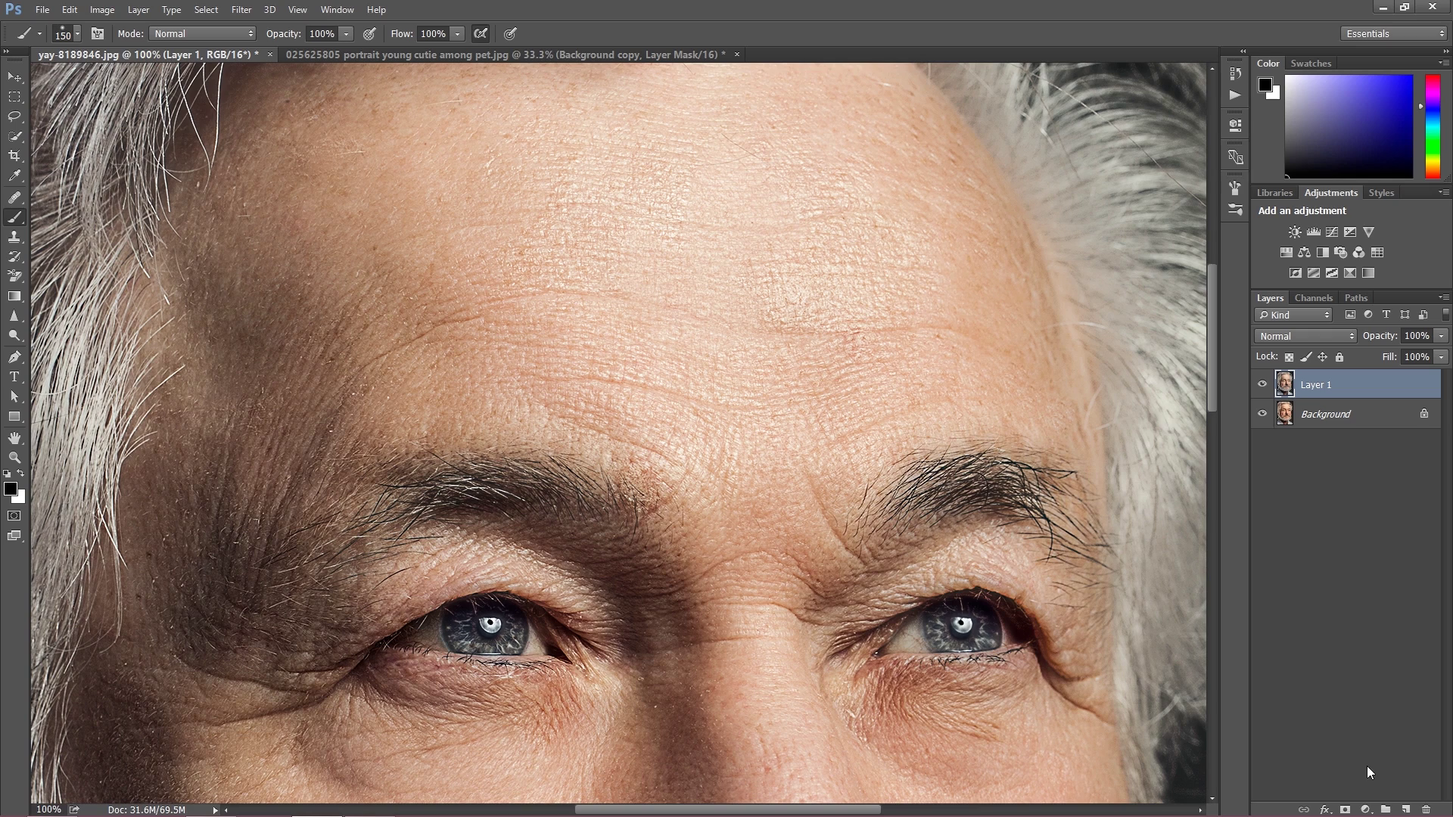
# Step: Add a Curves adjustment layer with the curve raised to brighten the image
pyautogui.click(1365, 810)
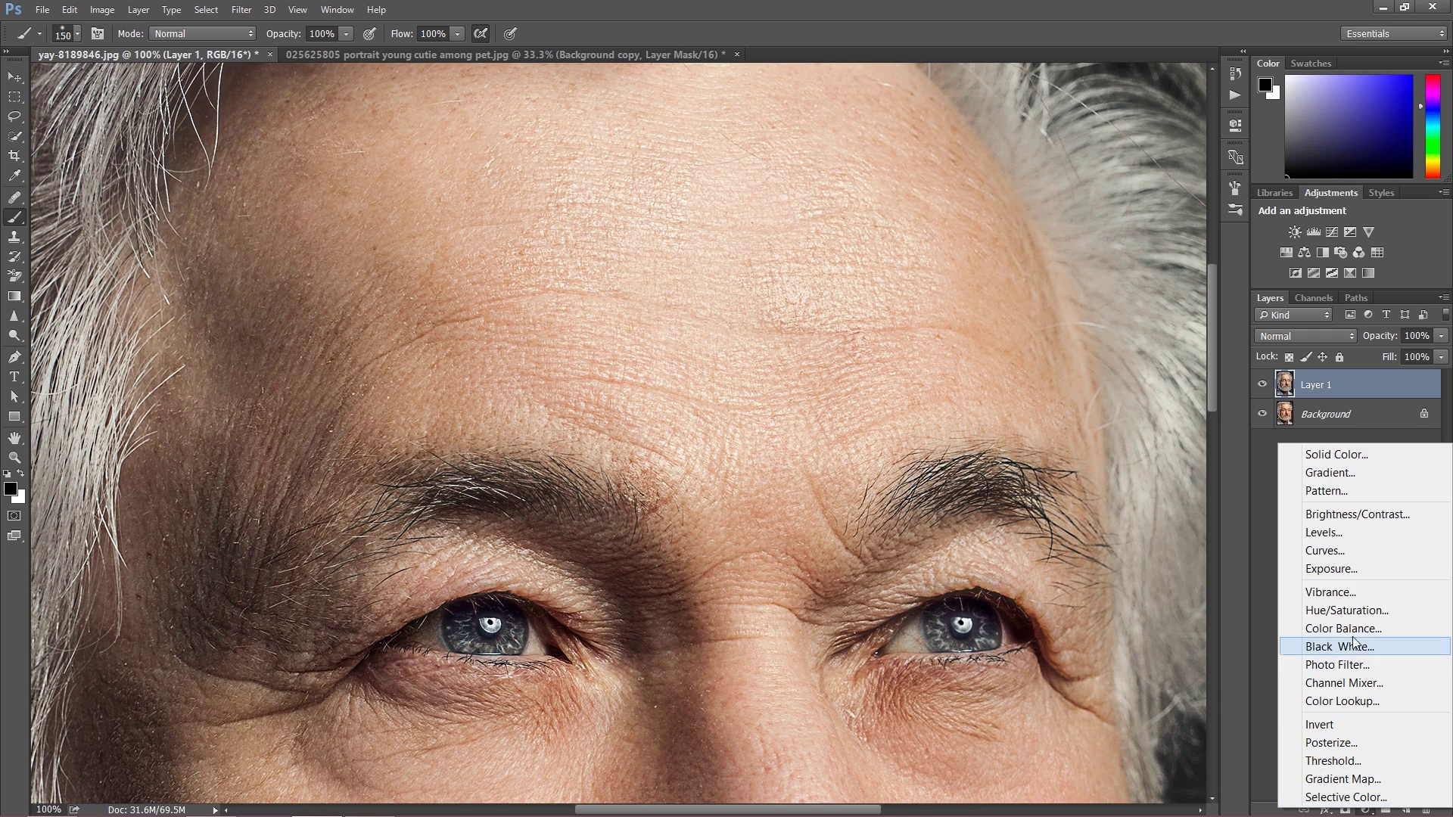
pyautogui.click(1340, 551)
pyautogui.moveTo(1117, 272); pyautogui.dragTo(1117, 260)
pyautogui.click(1191, 114)
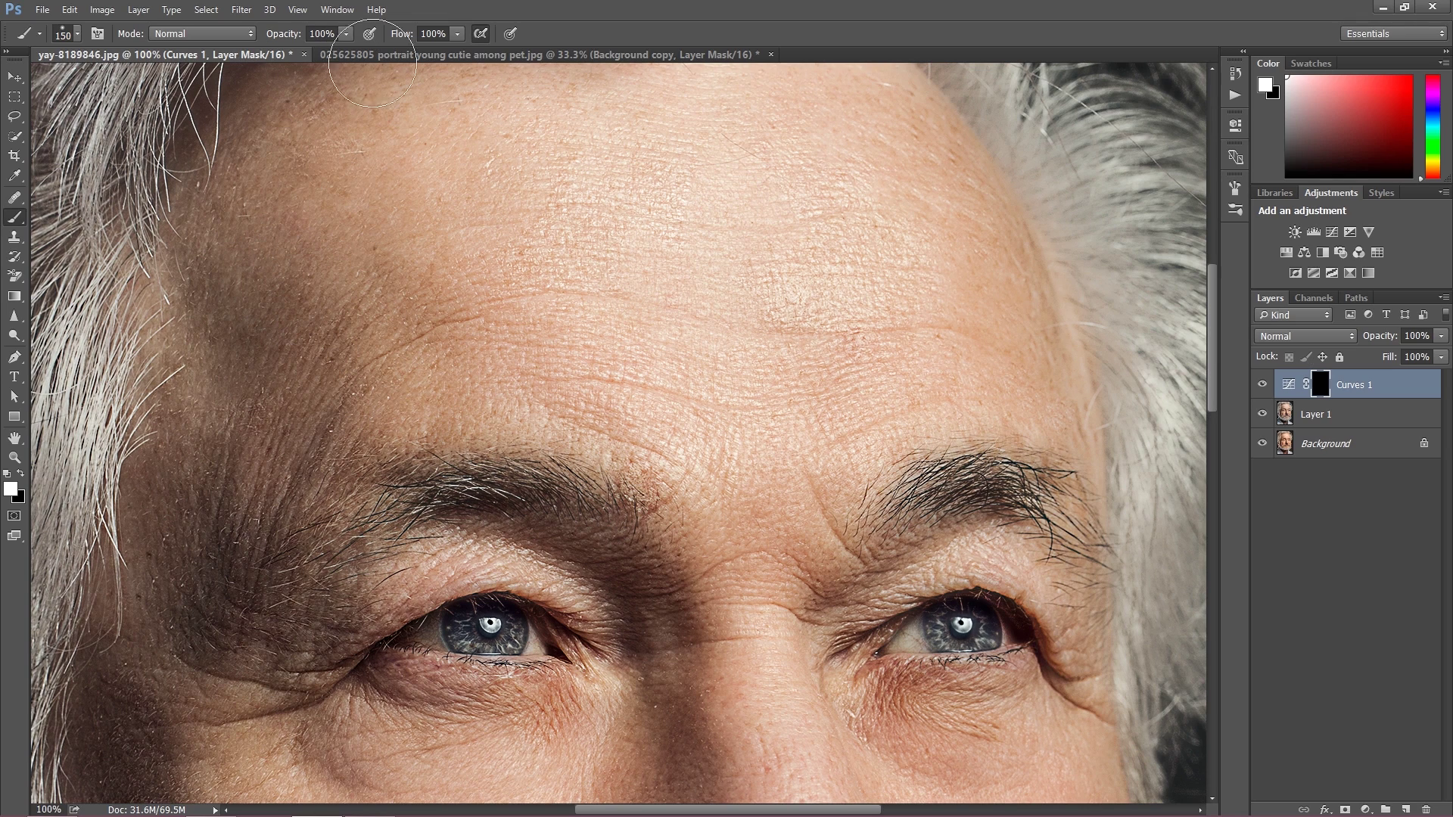
# Step: Set brush flow to 6% and size 10, then paint a faint lightening stroke on the forehead
pyautogui.moveTo(400, 35); pyautogui.dragTo(327, 49)
pyautogui.press('[')
pyautogui.press('[')
pyautogui.press('[')
pyautogui.press('[')
pyautogui.press('[')
pyautogui.press('[')
pyautogui.press('[')
pyautogui.press('[')
pyautogui.press('[')
pyautogui.press('[')
pyautogui.press('[')
pyautogui.moveTo(684, 363); pyautogui.dragTo(644, 389)
# Step: Zoom out, check Curves 1's effect and delete it, then bring the Udemy course up in Chrome
pyautogui.hotkey('ctrl', '-')
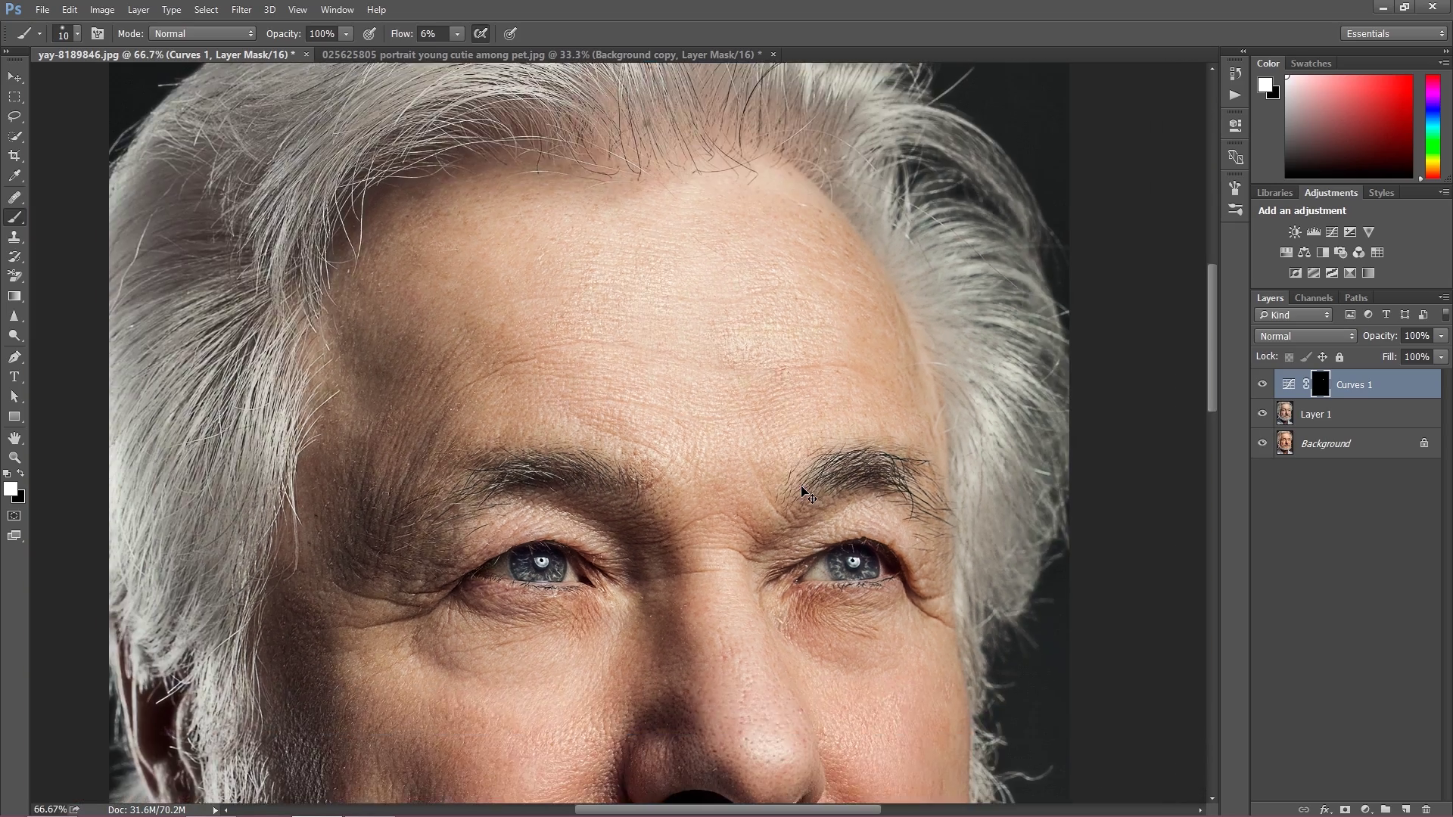
pyautogui.hotkey('ctrl', '-')
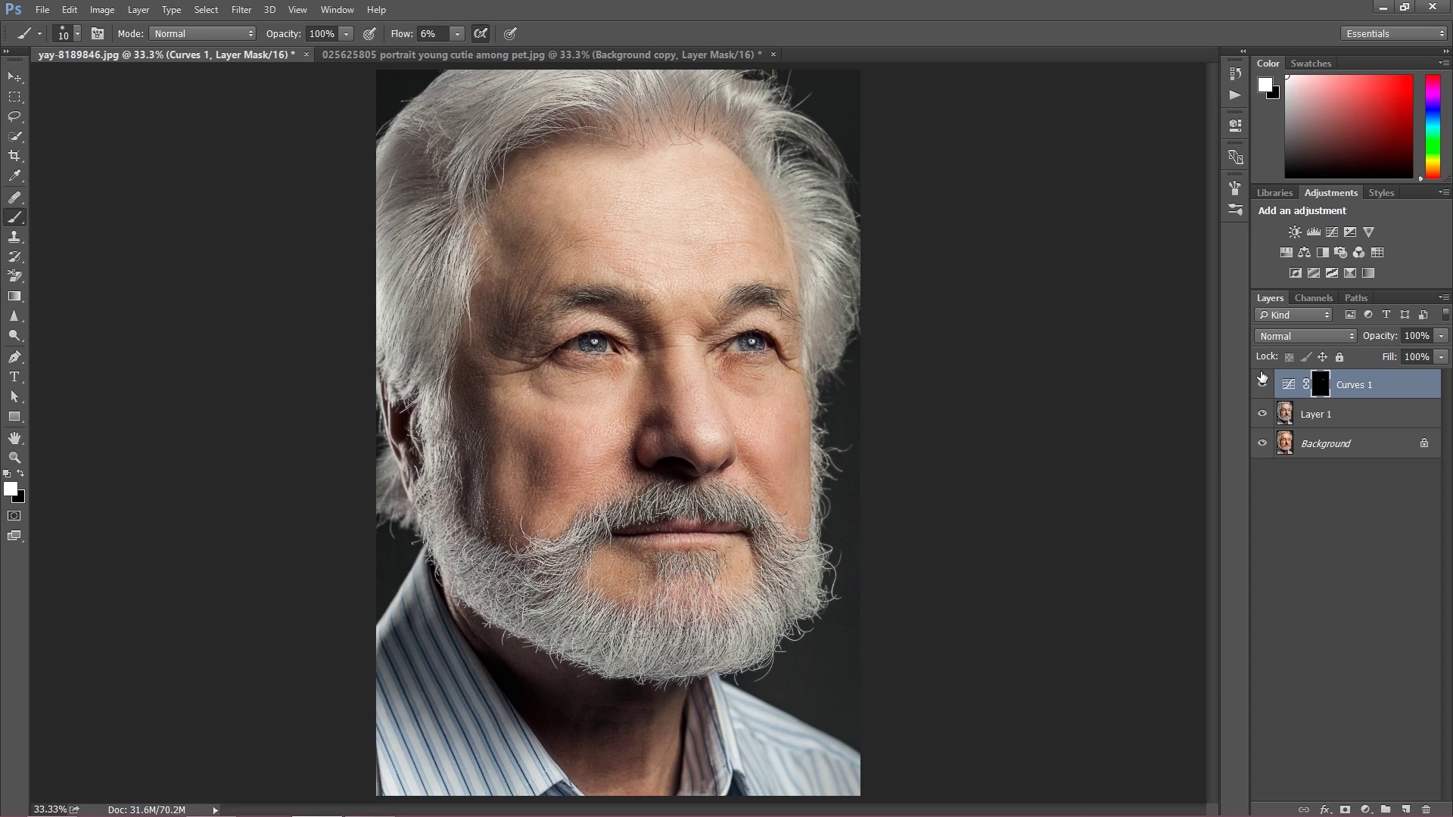
pyautogui.click(1262, 383)
pyautogui.click(1265, 384)
pyautogui.click(1268, 383)
pyautogui.click(1344, 382)
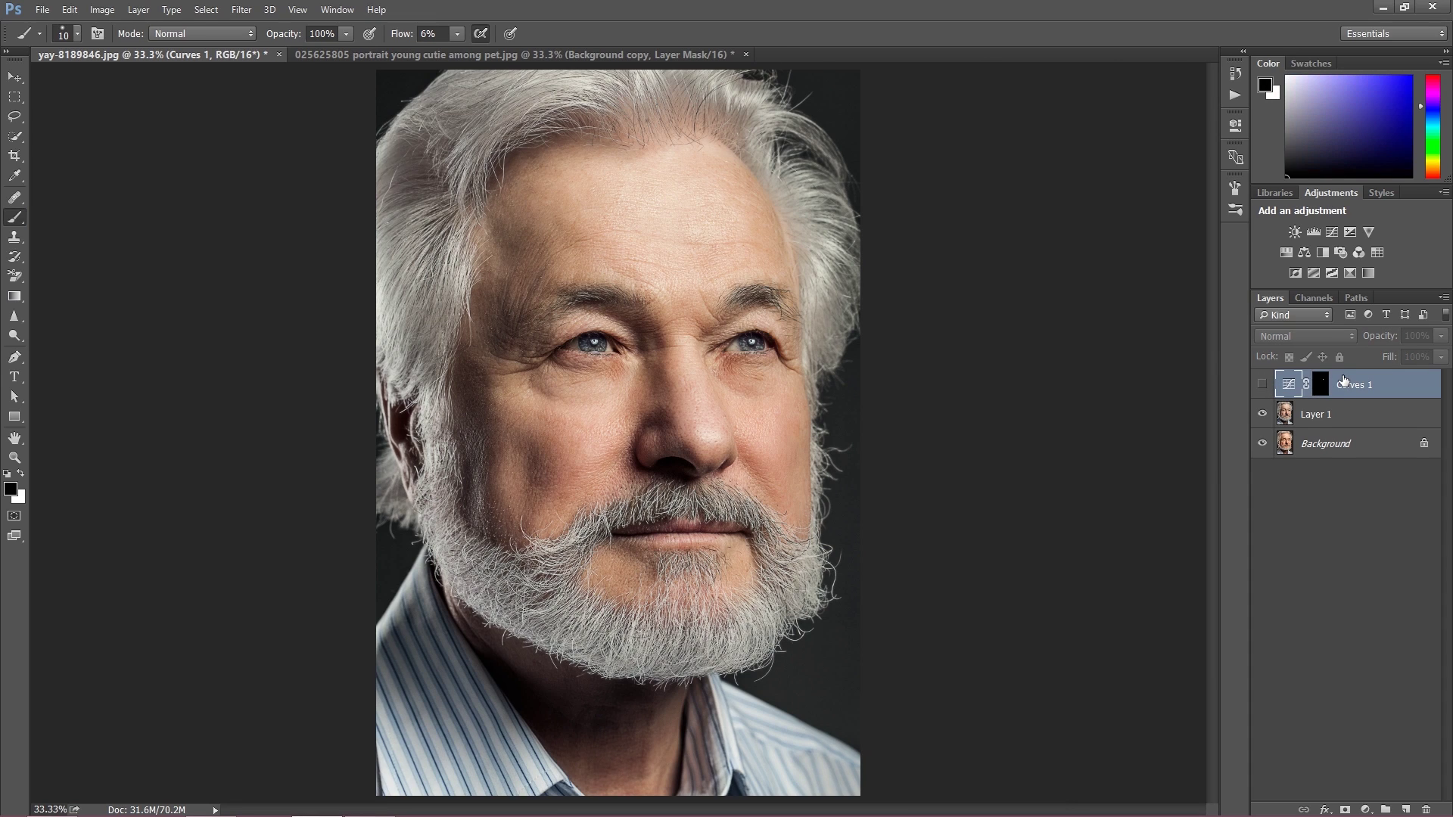
pyautogui.press('Delete')
pyautogui.hotkey('ctrl', '+')
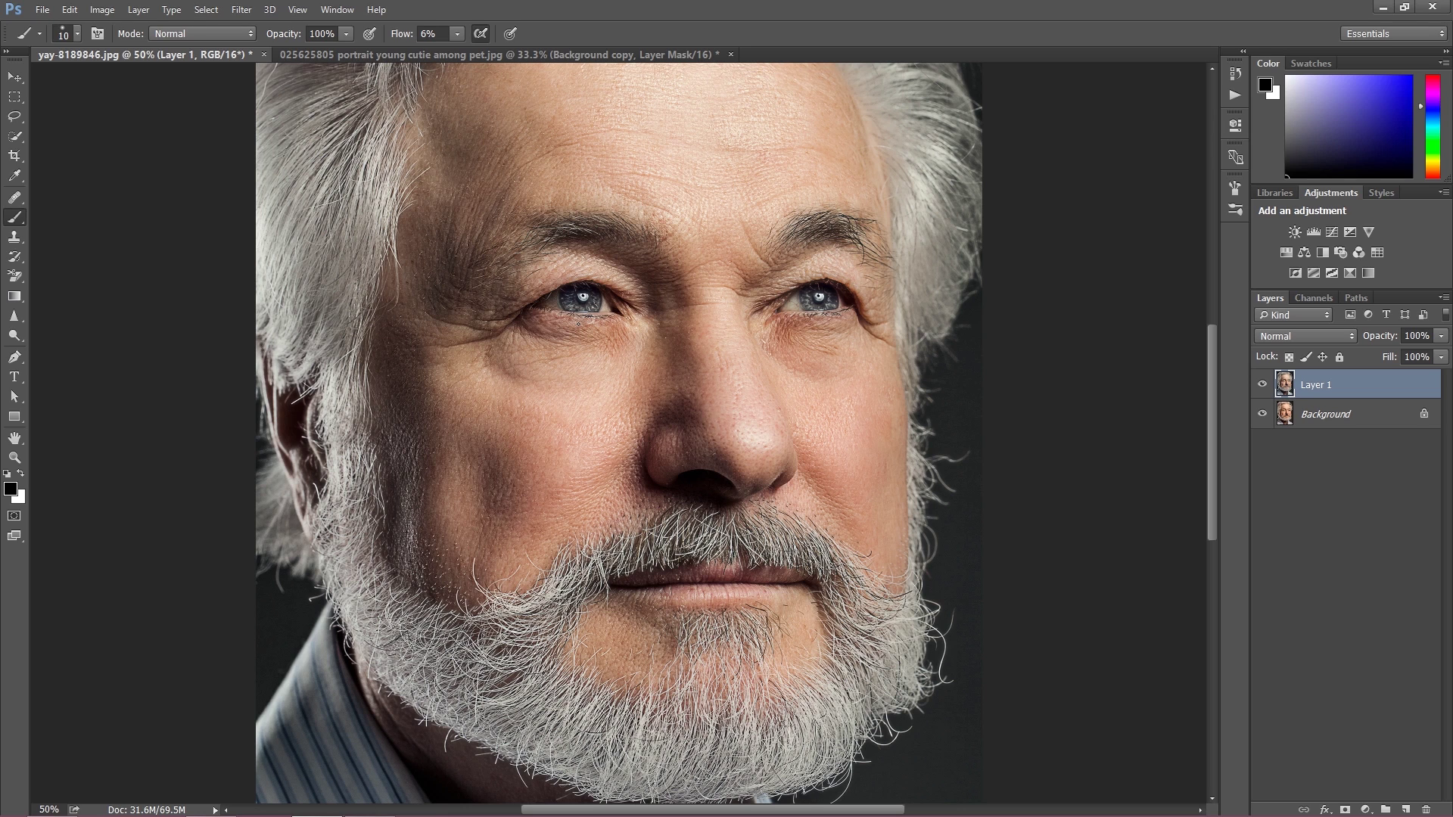
pyautogui.click(211, 799)
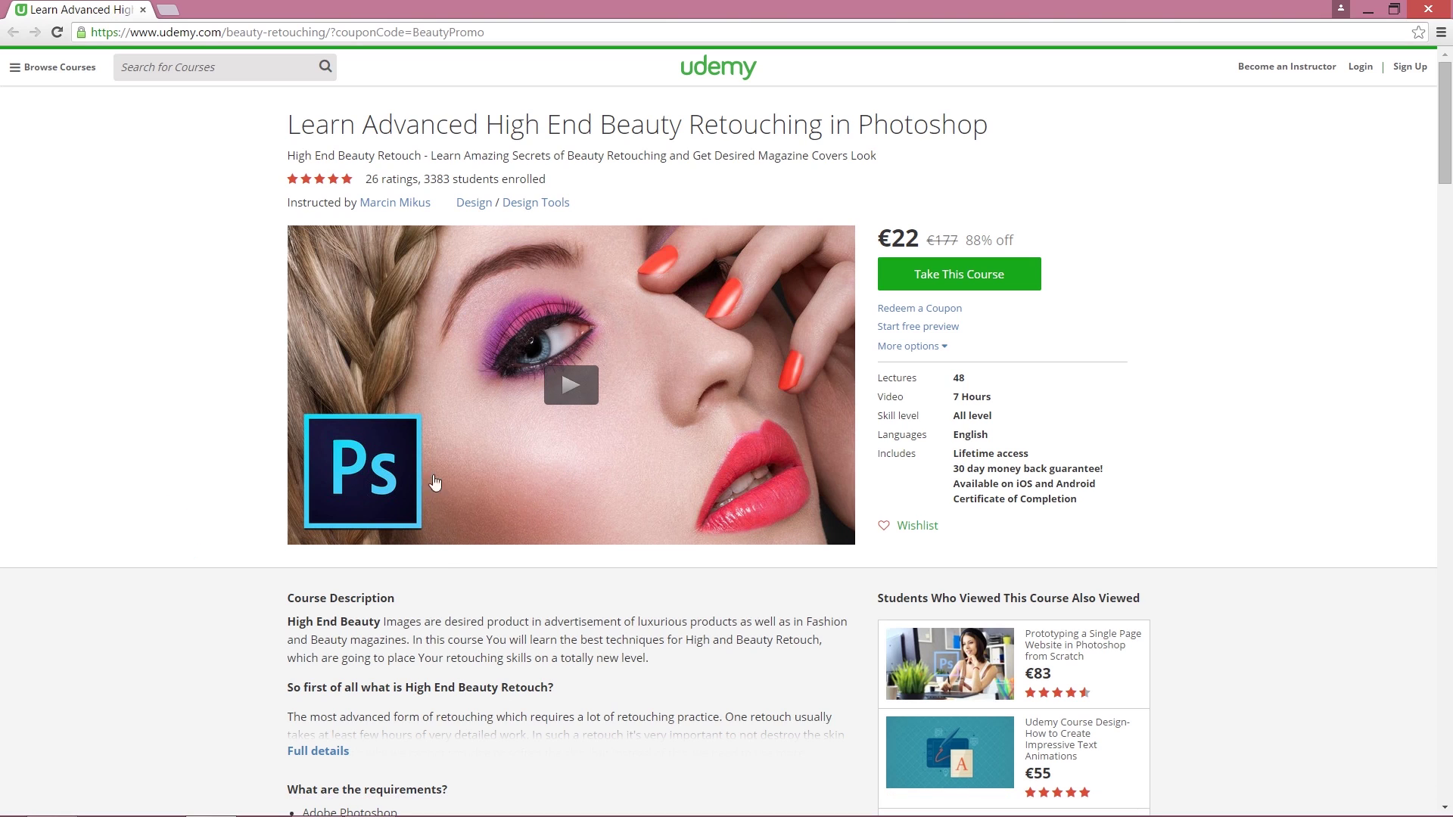
# Step: Scroll through the Udemy retouching course page, then return to Photoshop
pyautogui.scroll(-5, 219, 606)
pyautogui.scroll(1, 219, 530)
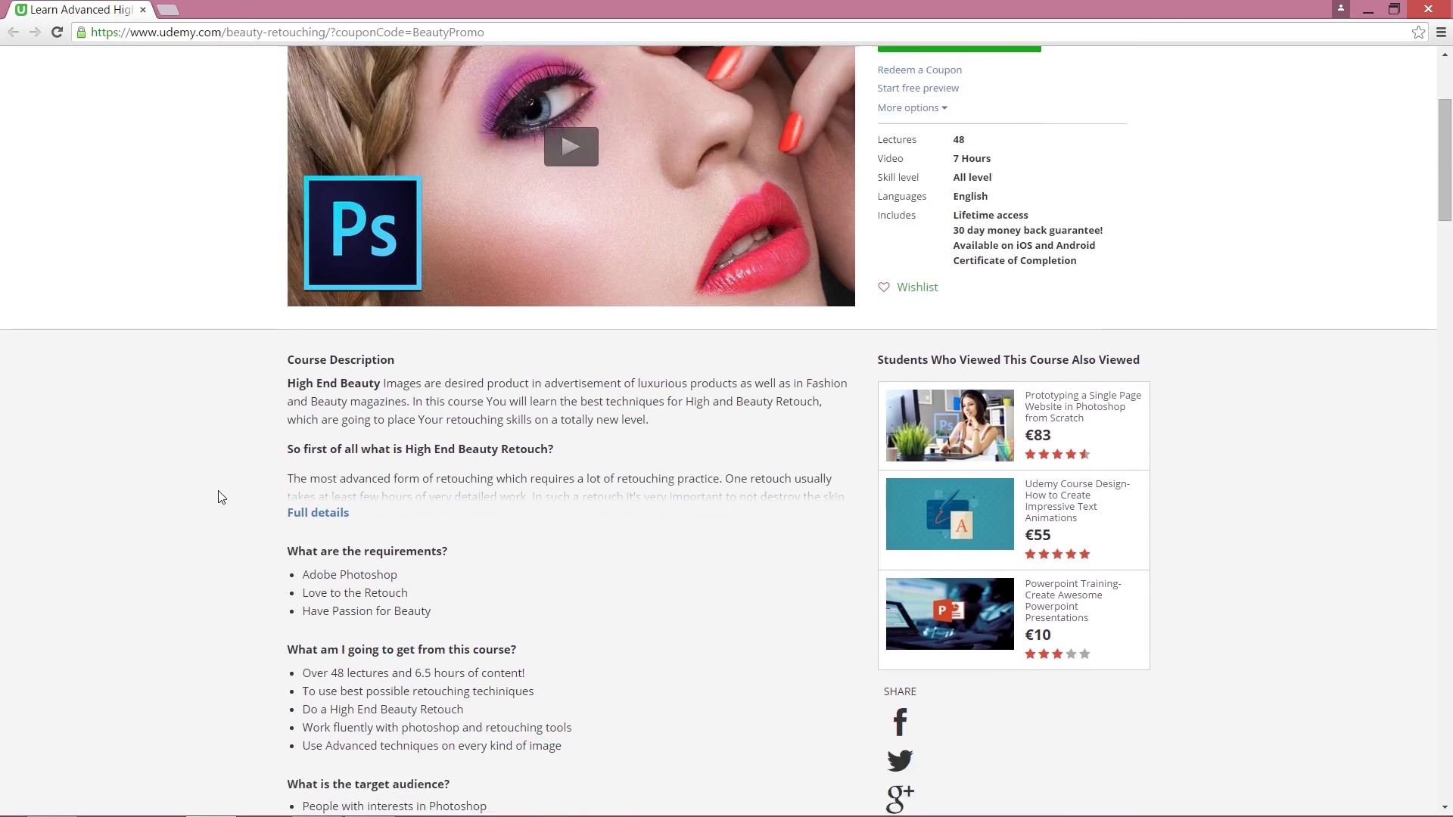
pyautogui.scroll(-6, 212, 503)
pyautogui.scroll(8, 208, 492)
pyautogui.scroll(2, 210, 530)
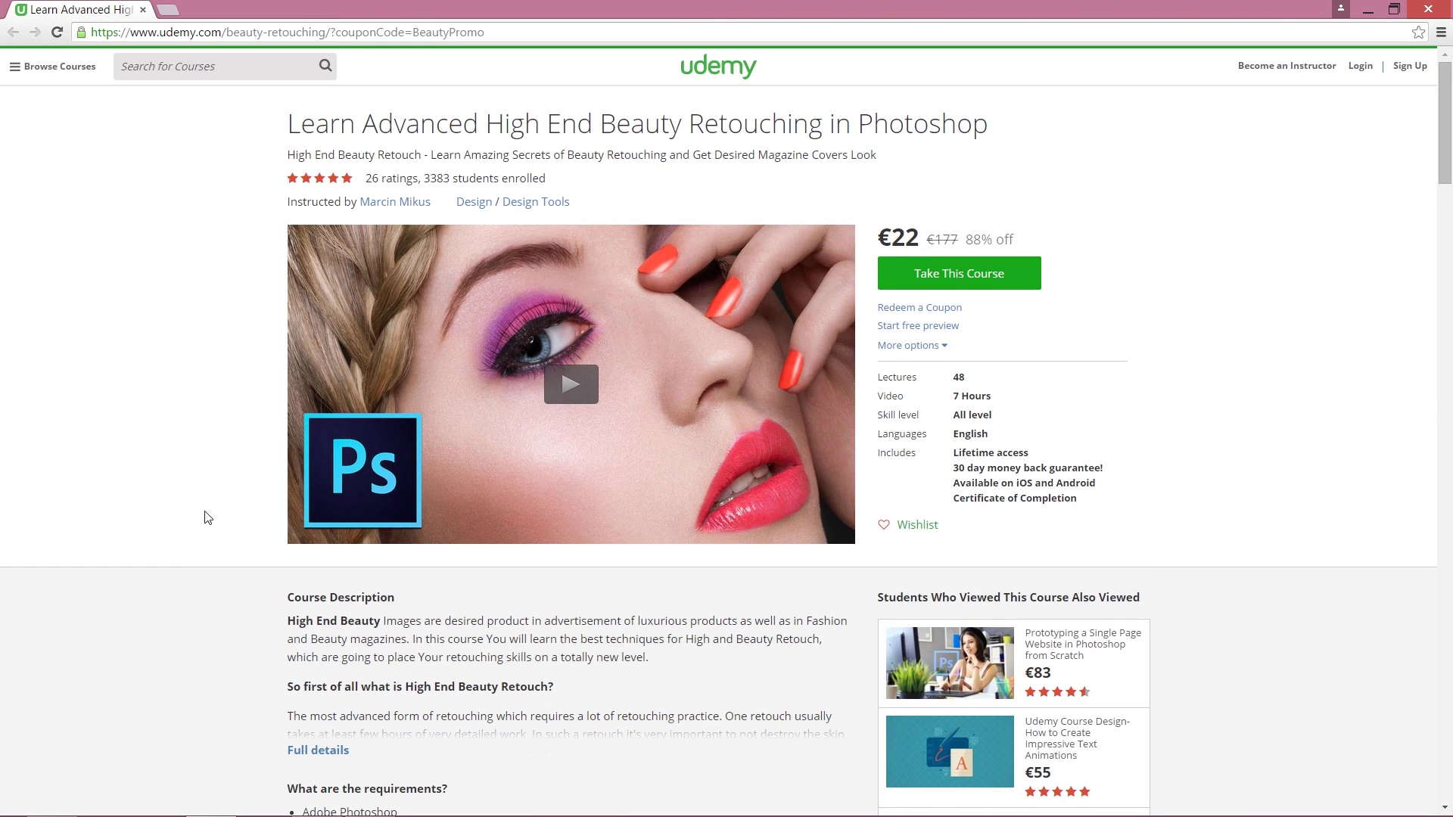
pyautogui.scroll(-5, 208, 605)
pyautogui.scroll(5, 197, 643)
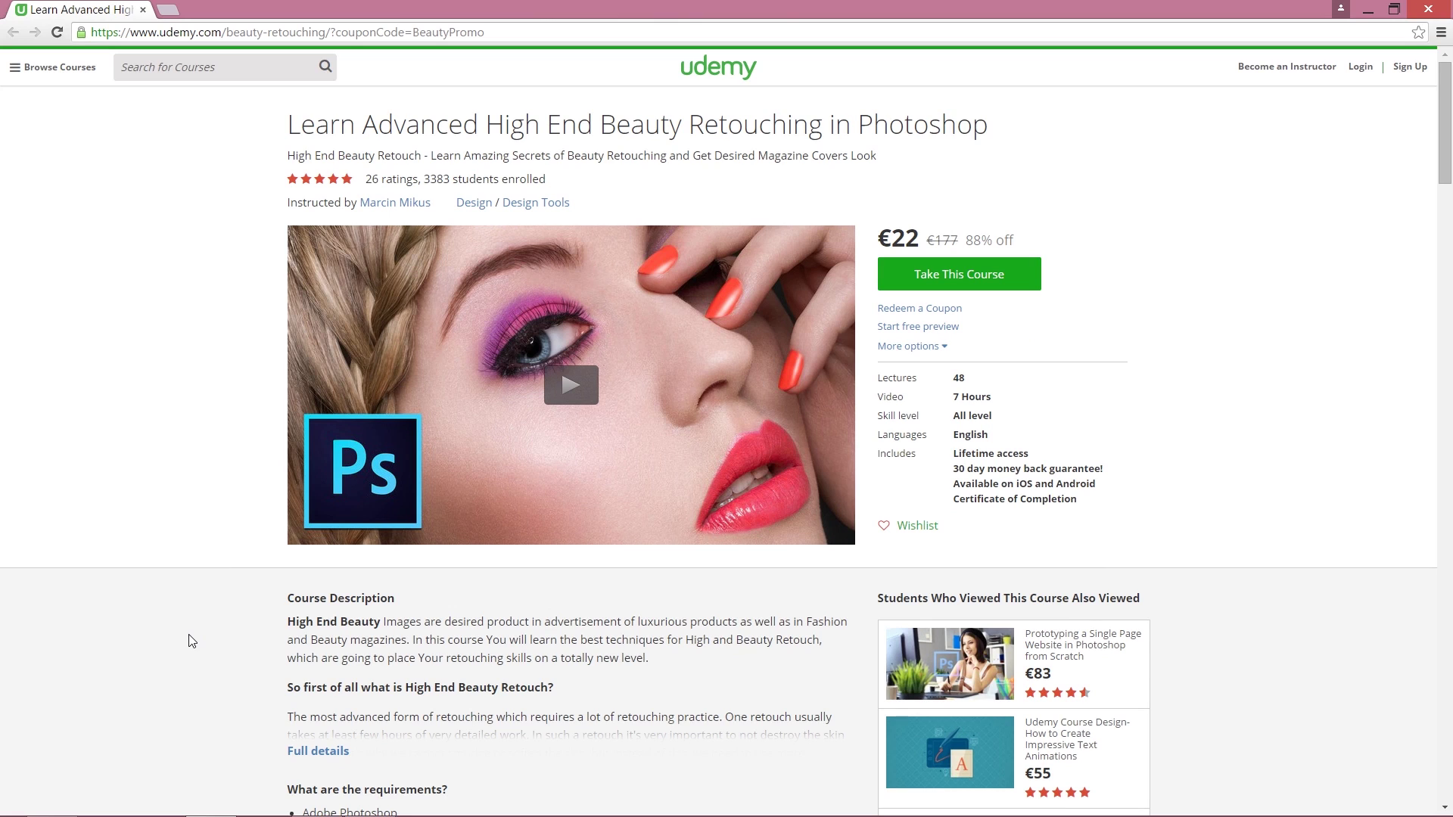
pyautogui.scroll(-1, 241, 598)
pyautogui.scroll(1, 244, 591)
pyautogui.click(317, 808)
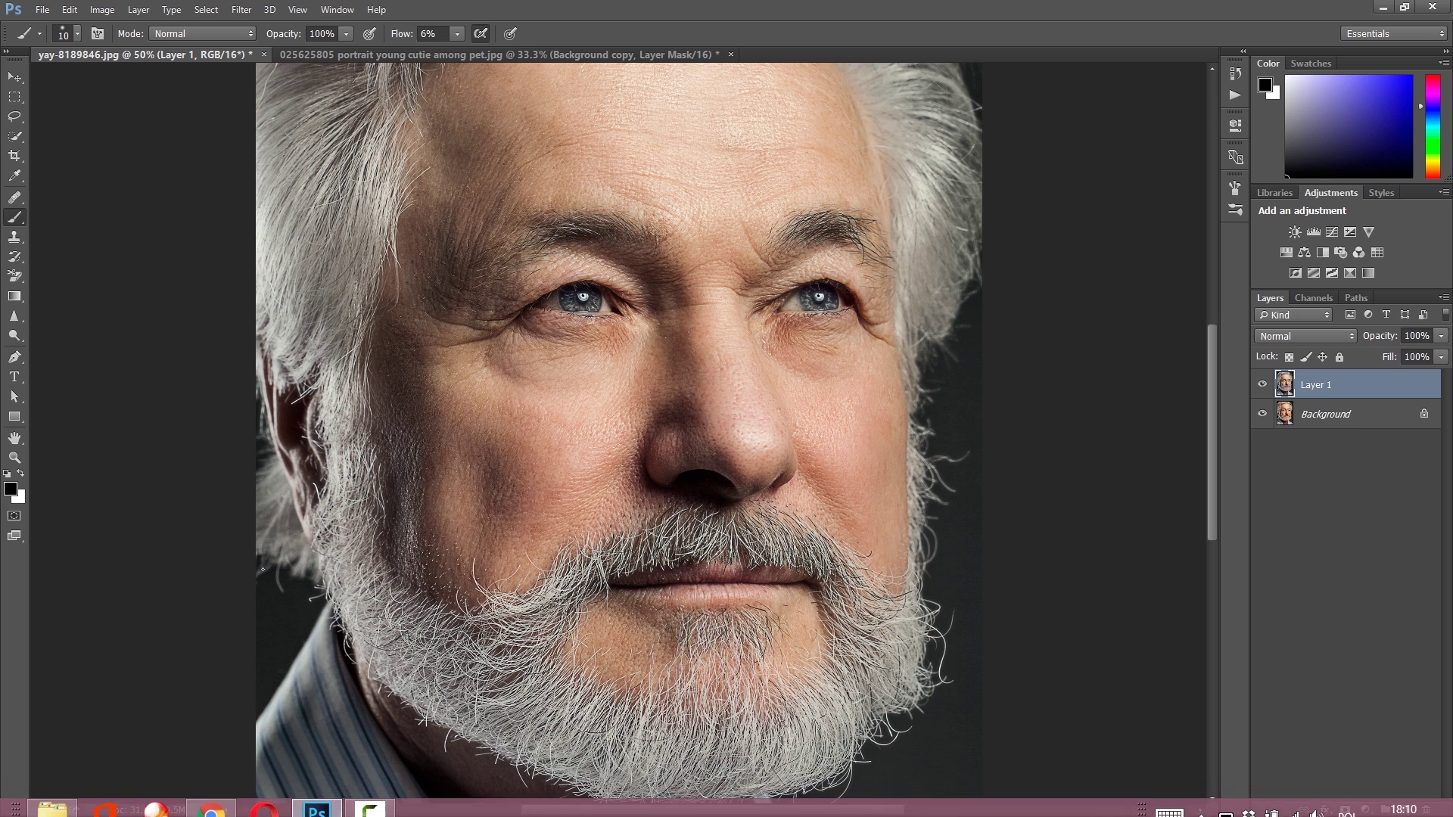